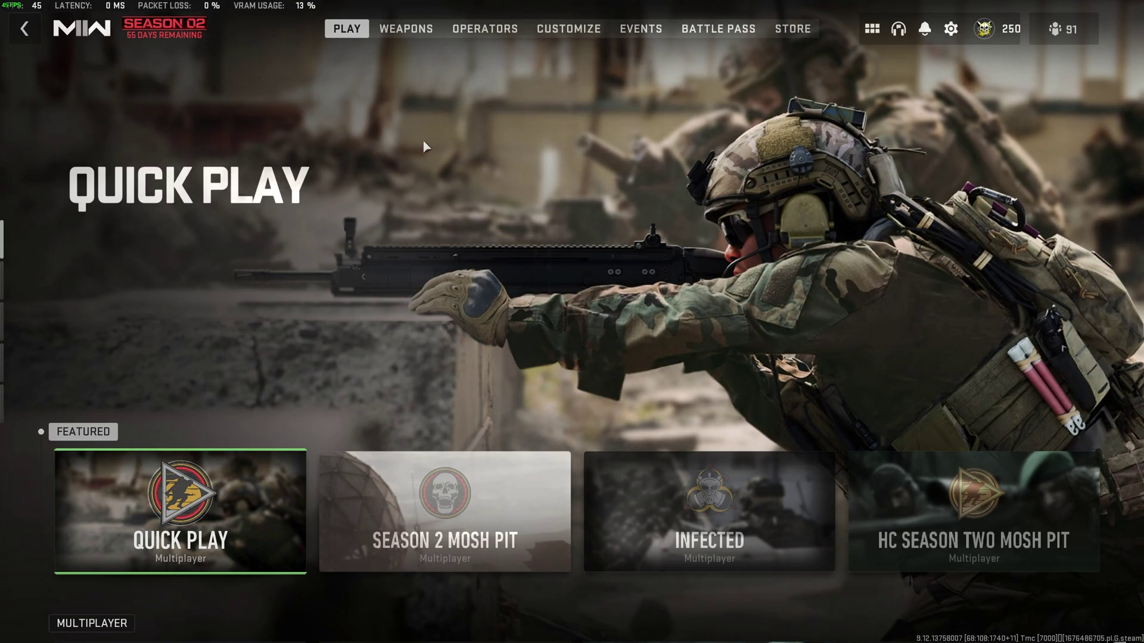
Step: Open the Display section of the game's Graphics settings
left_click(952, 30)
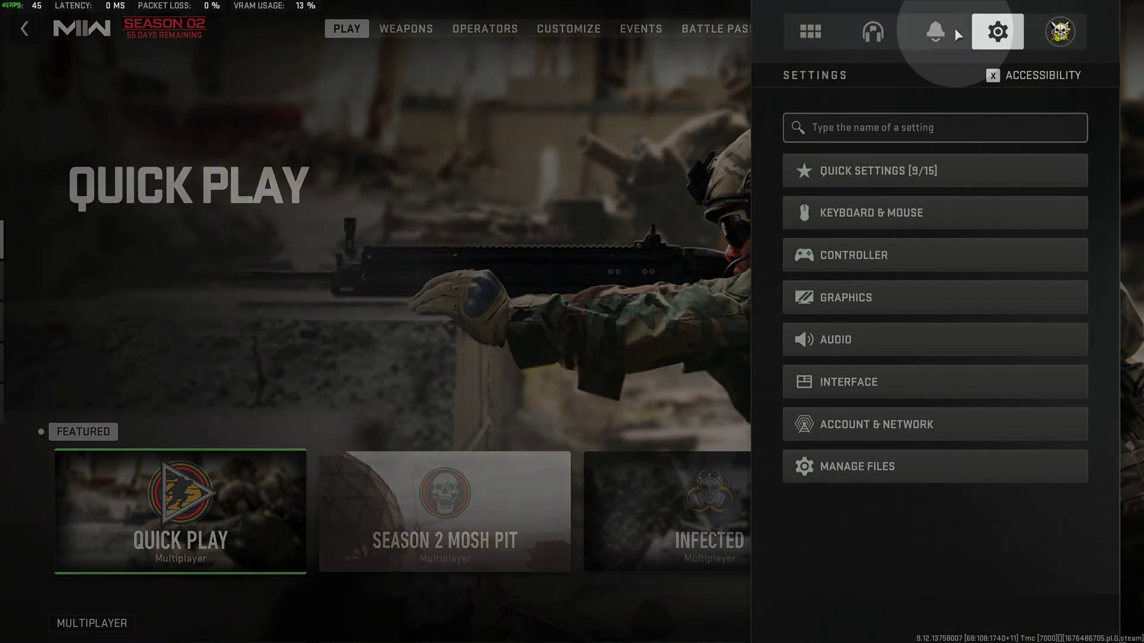
left_click(903, 287)
left_click(251, 104)
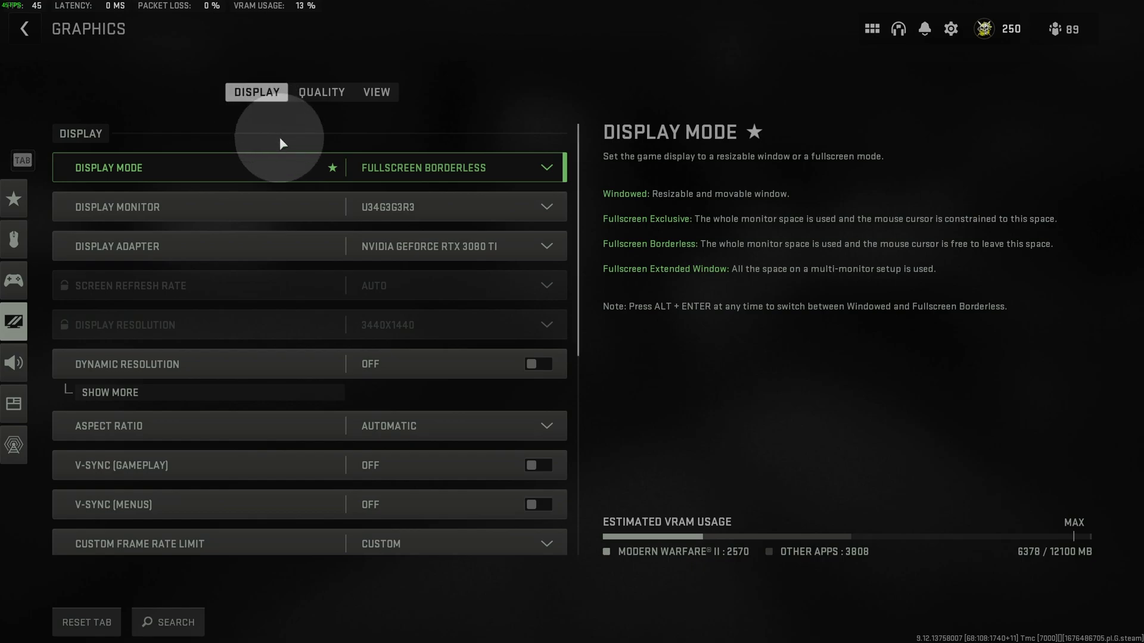
Step: Review the Display Mode choices and the additional Dynamic Resolution options
left_click(435, 177)
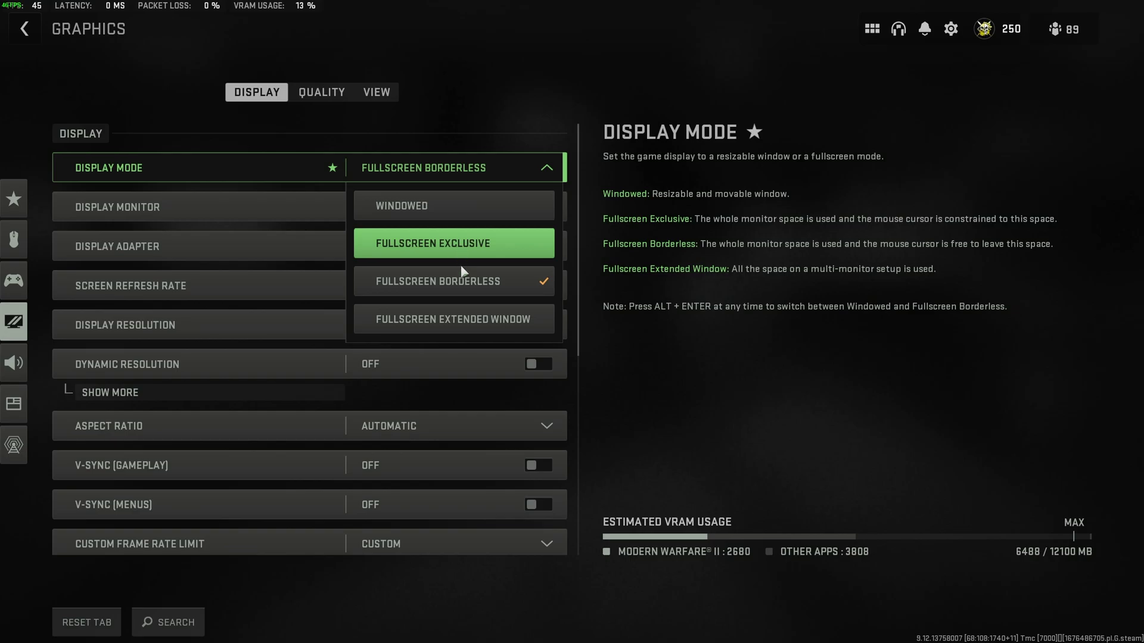
left_click(506, 160)
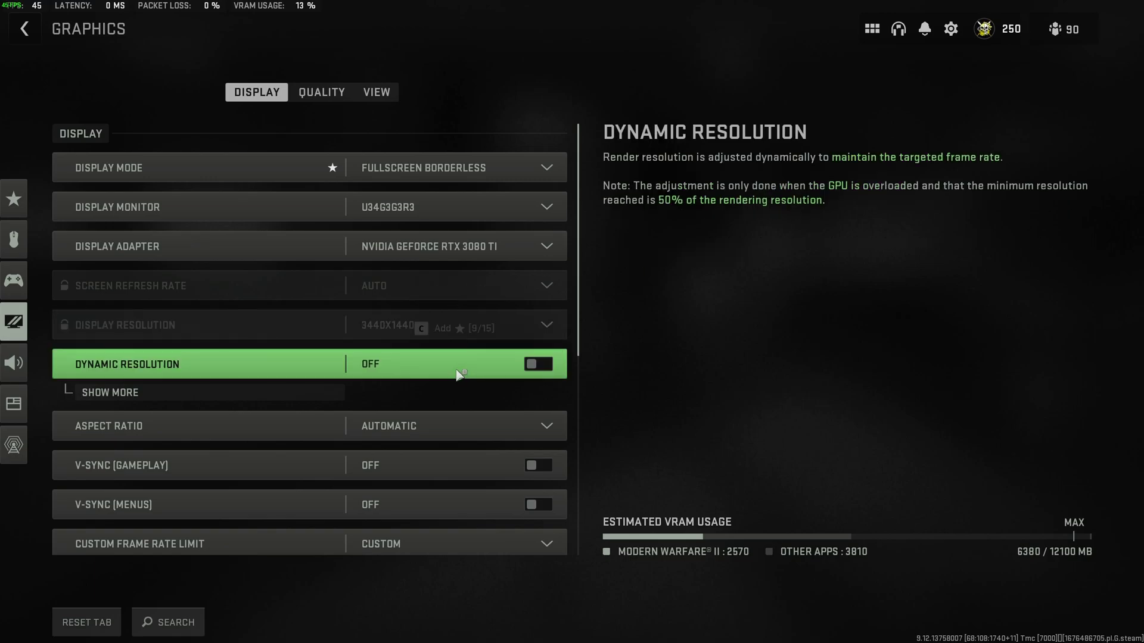
left_click(287, 393)
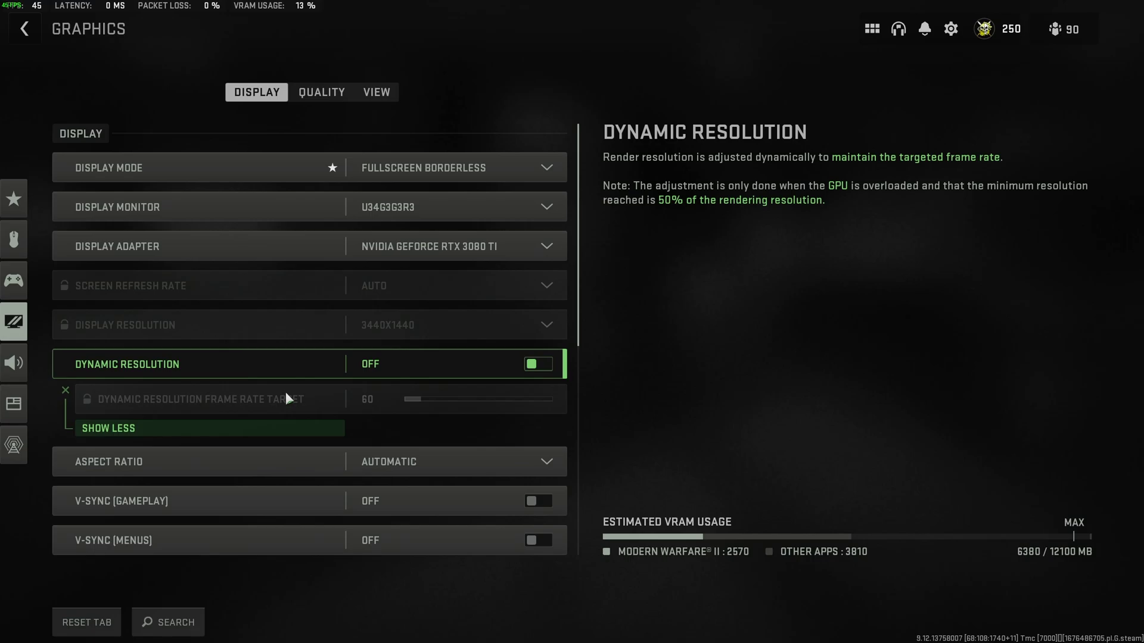
left_click(289, 425)
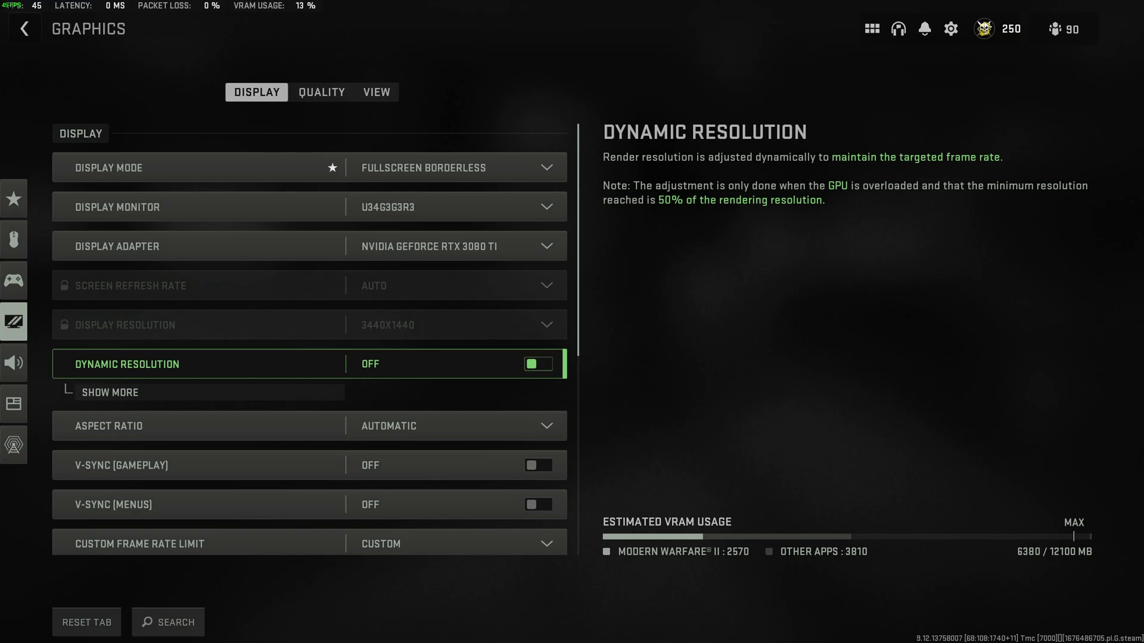
Step: Expand the Custom Frame Rate Limit options and raise the gameplay limit to 300
scroll(402, 388, "down", 3)
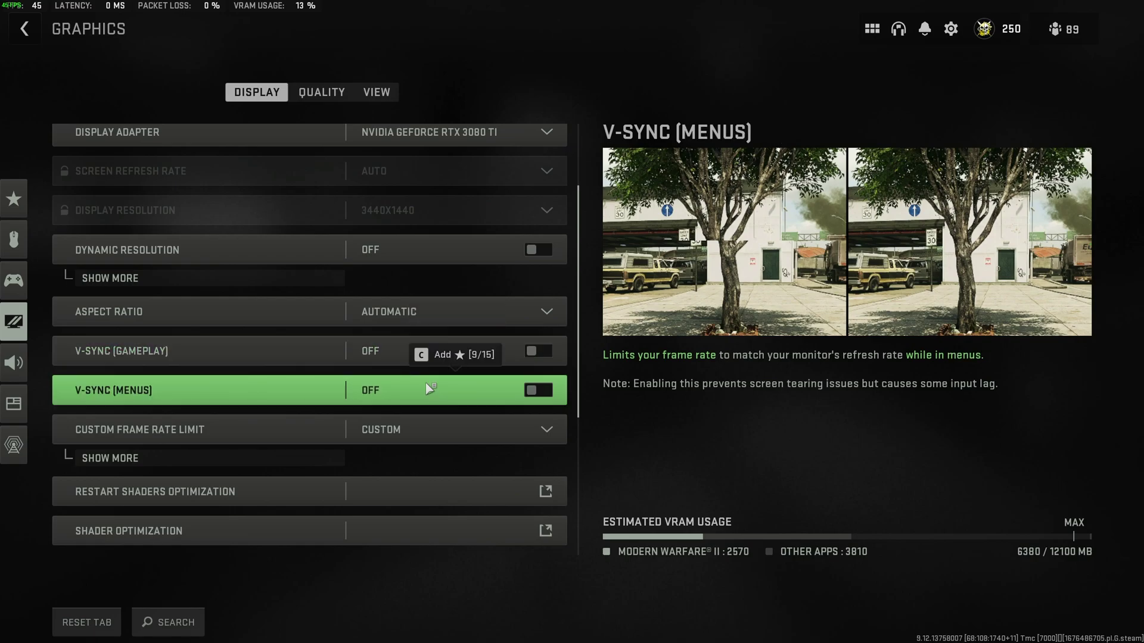
left_click(286, 458)
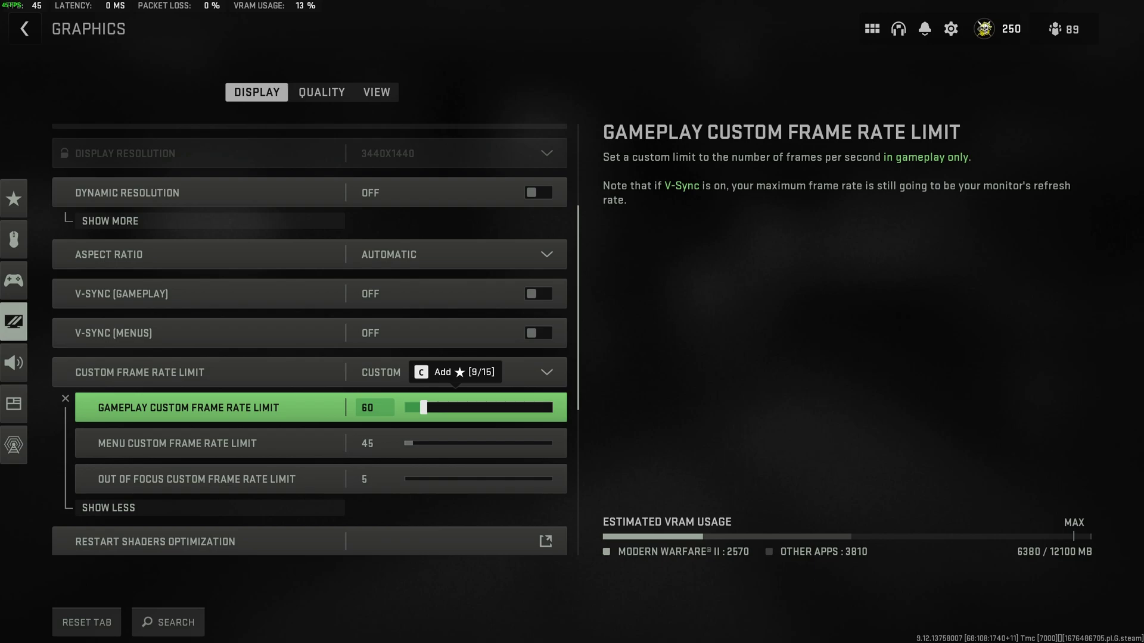
key("Right")
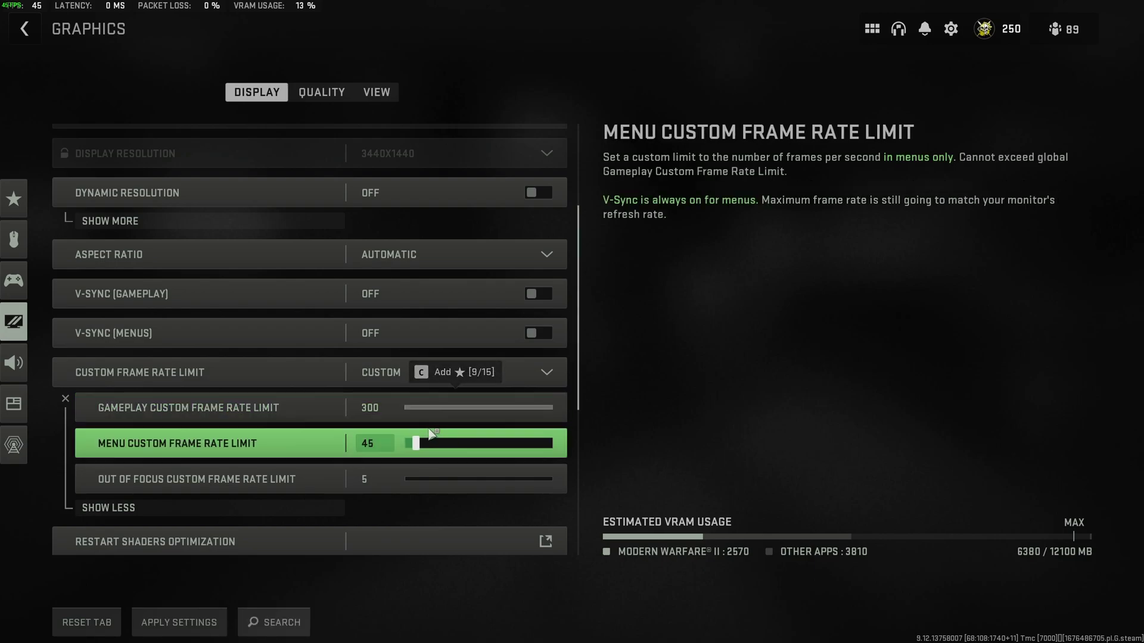
Step: Set the Gameplay Custom Frame Rate Limit to 60
left_click(383, 407)
type("60")
key("Return")
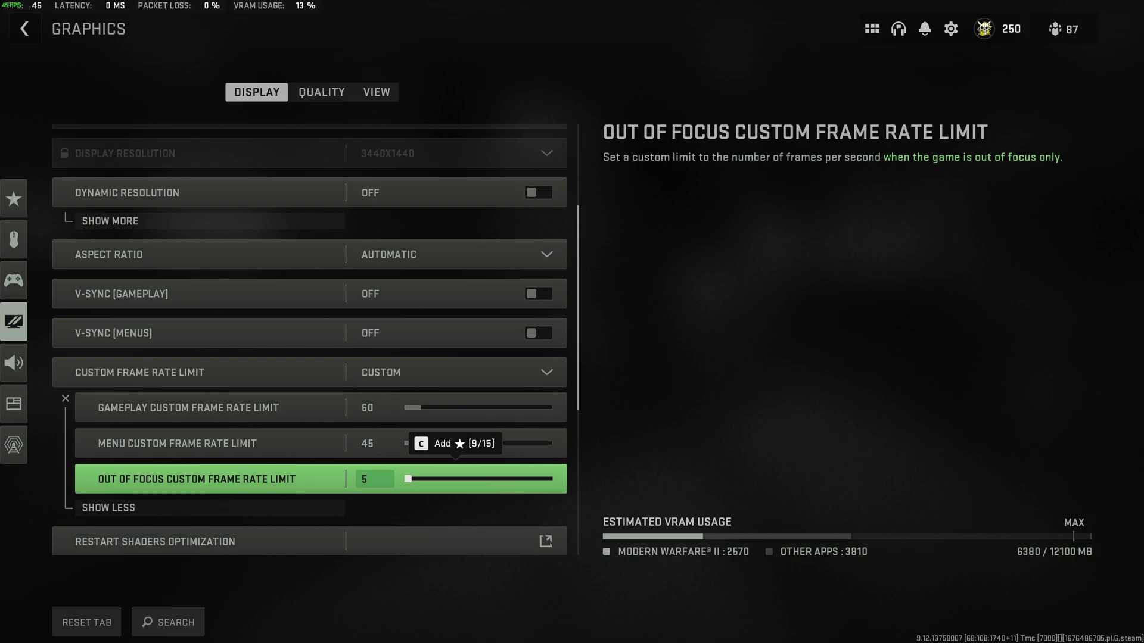
Step: Review the remaining display settings down to HDR, and the Quality Presets choices in the Quality settings
scroll(325, 488, "down", 3)
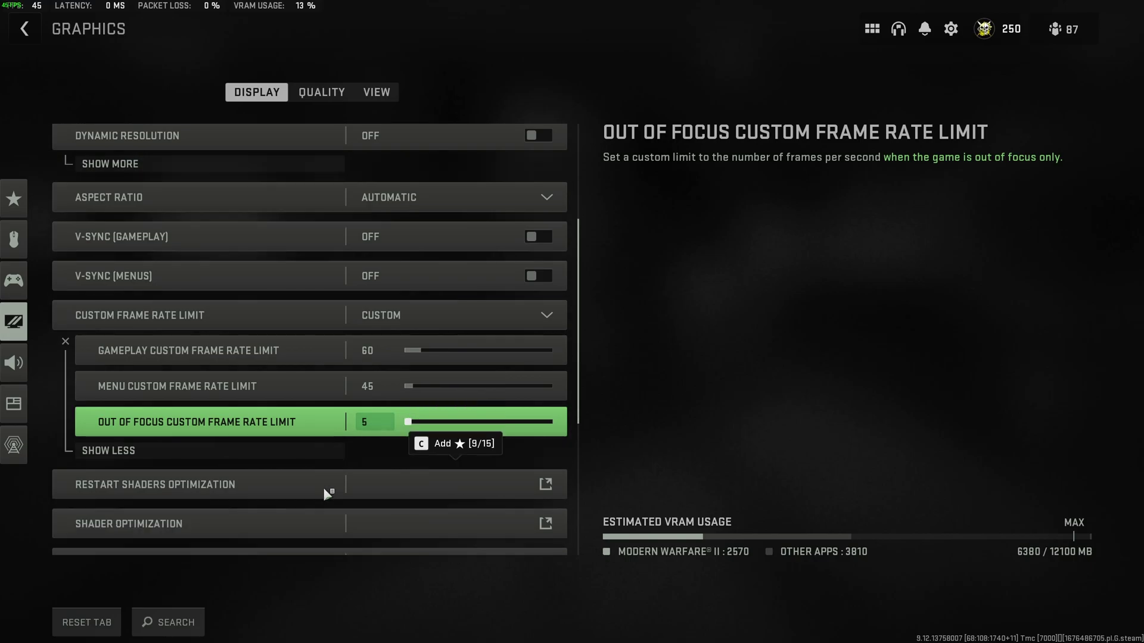
scroll(324, 488, "down", 2)
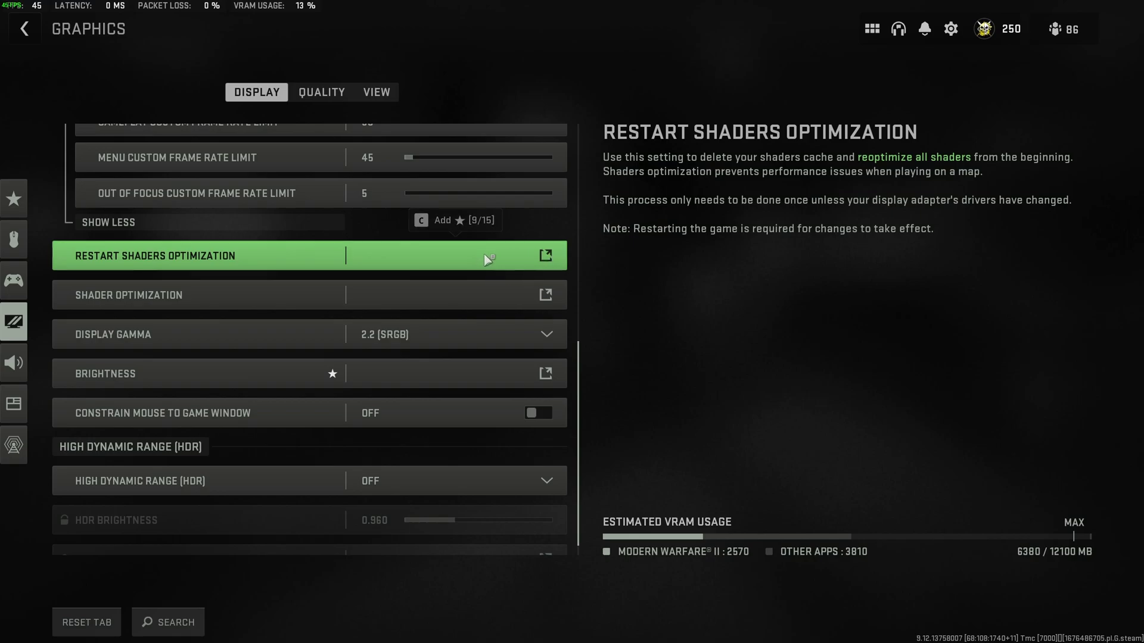
scroll(484, 253, "down", 1)
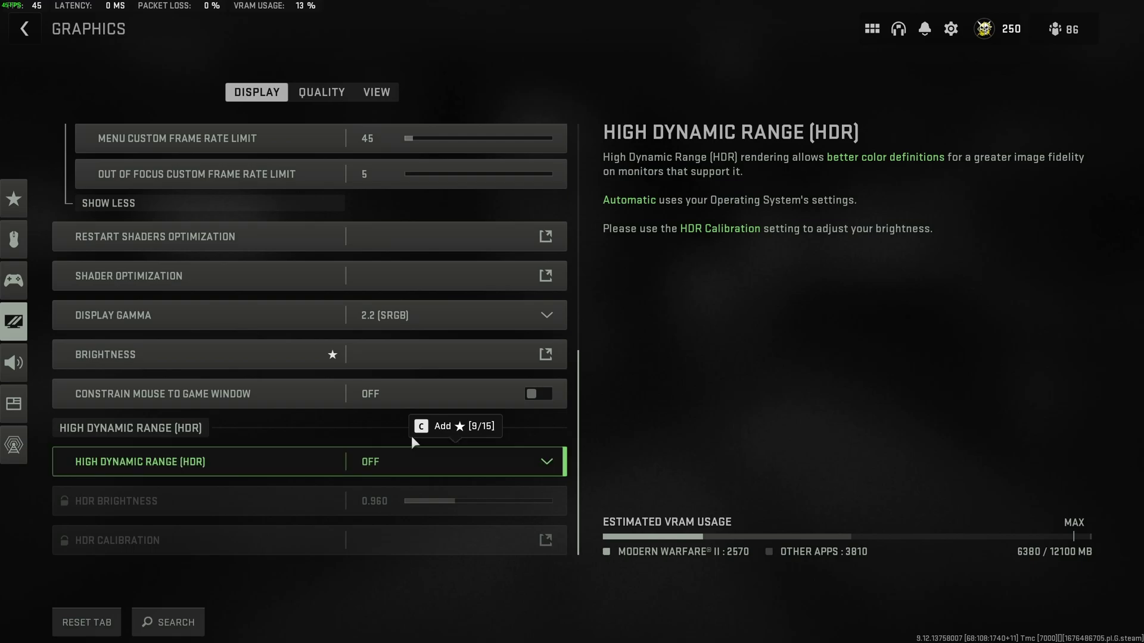
left_click(313, 100)
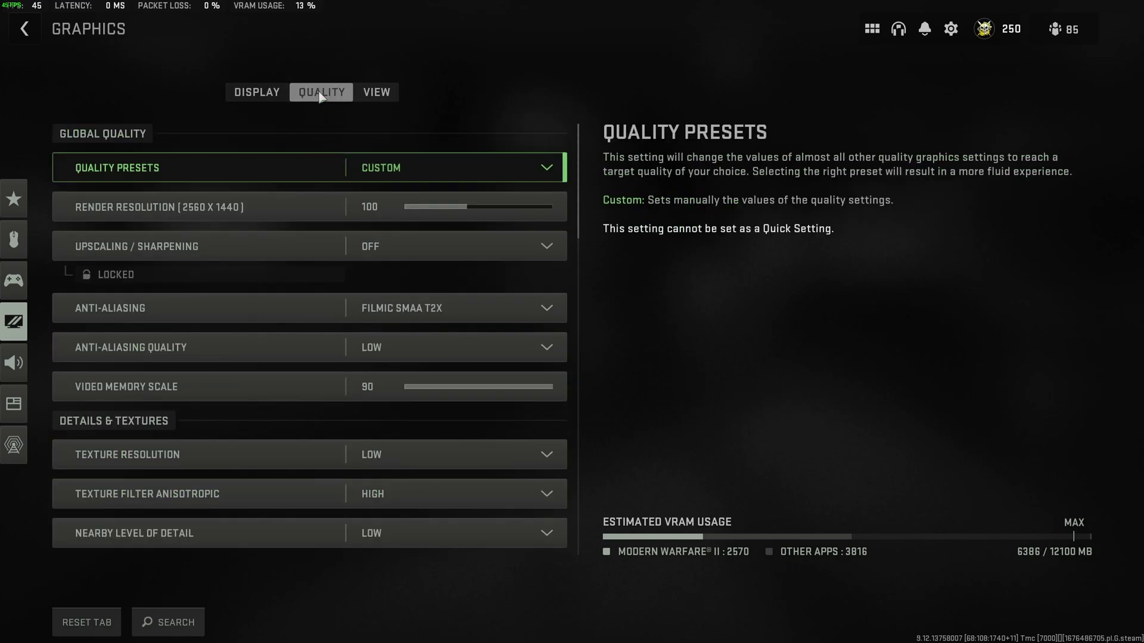
left_click(433, 179)
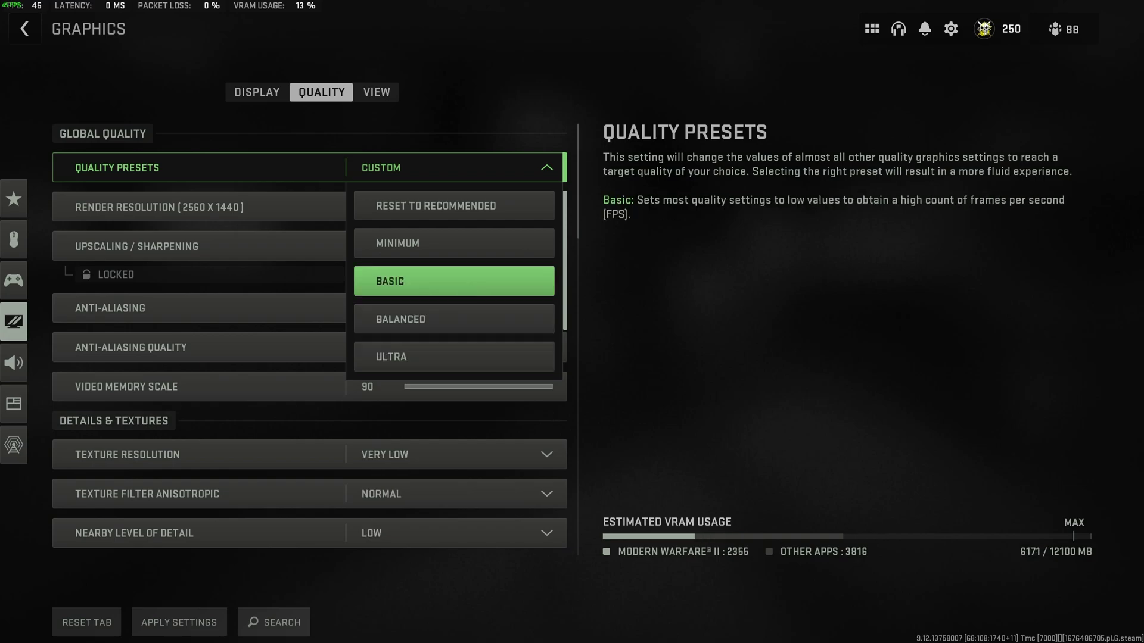
left_click(463, 161)
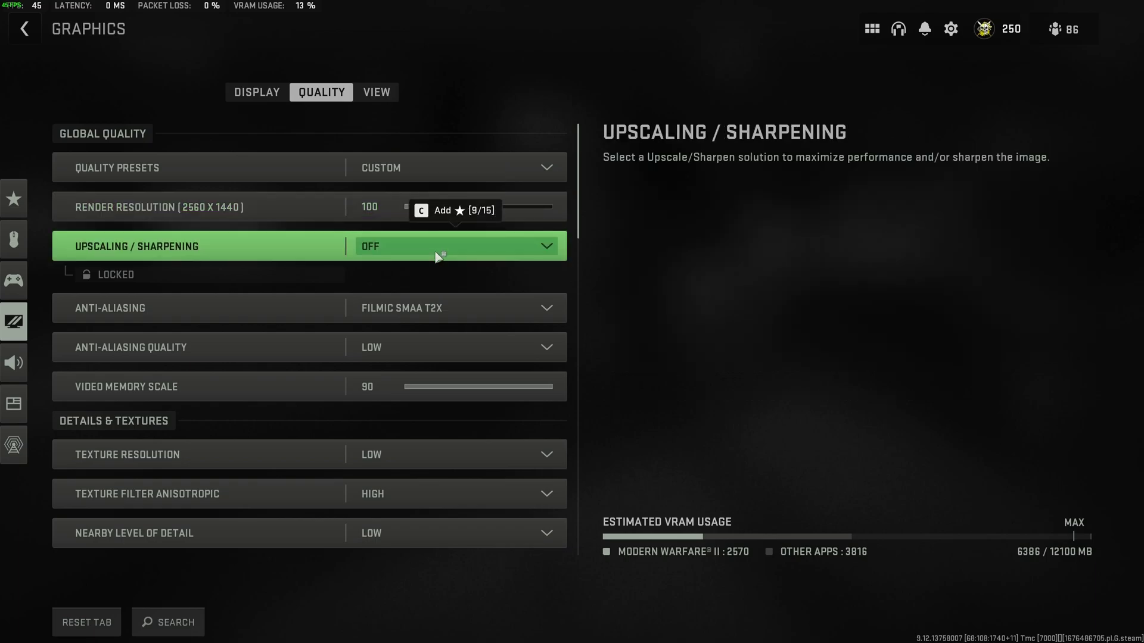
Step: Set Upscaling / Sharpening to NVIDIA DLSS, check its preset choices and try its sharpness adjustment
left_click(437, 257)
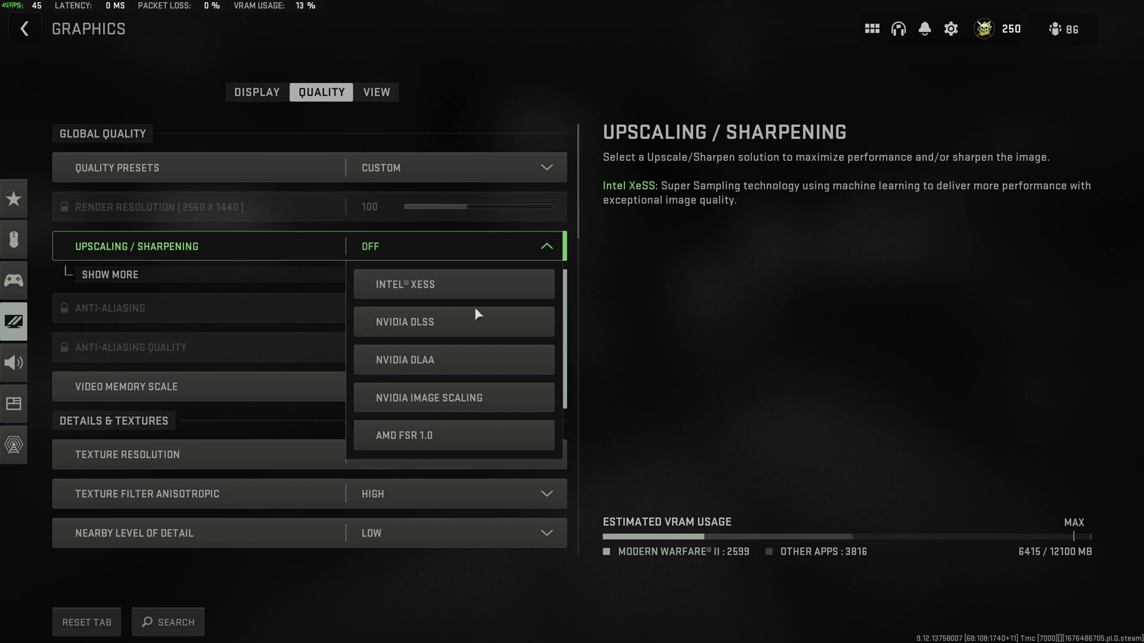
left_click(427, 327)
left_click(335, 271)
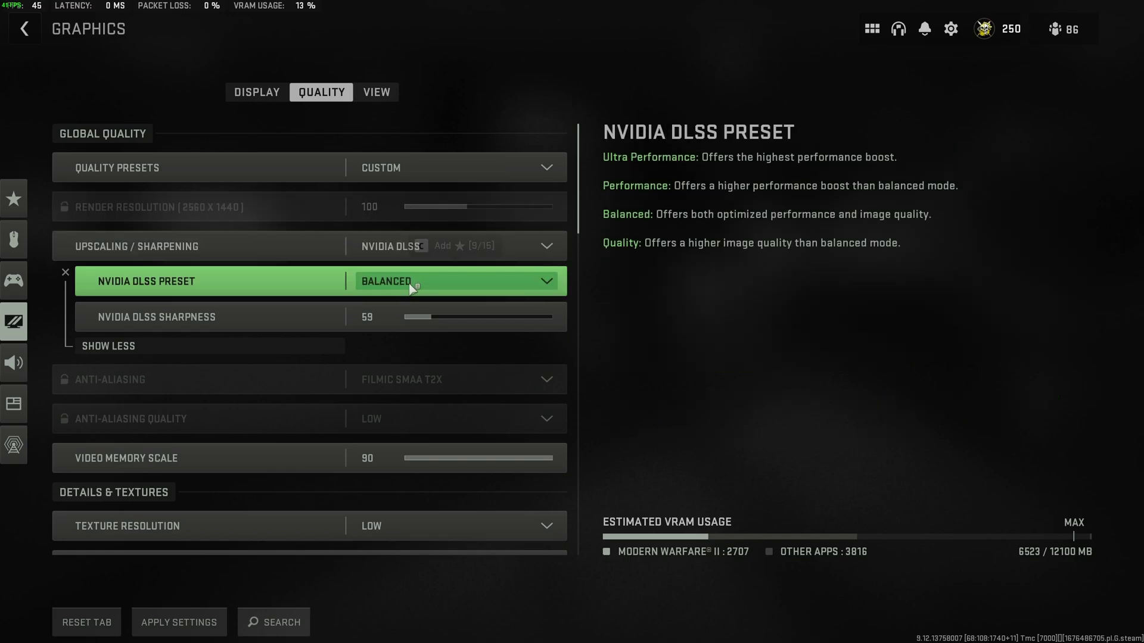
left_click(411, 287)
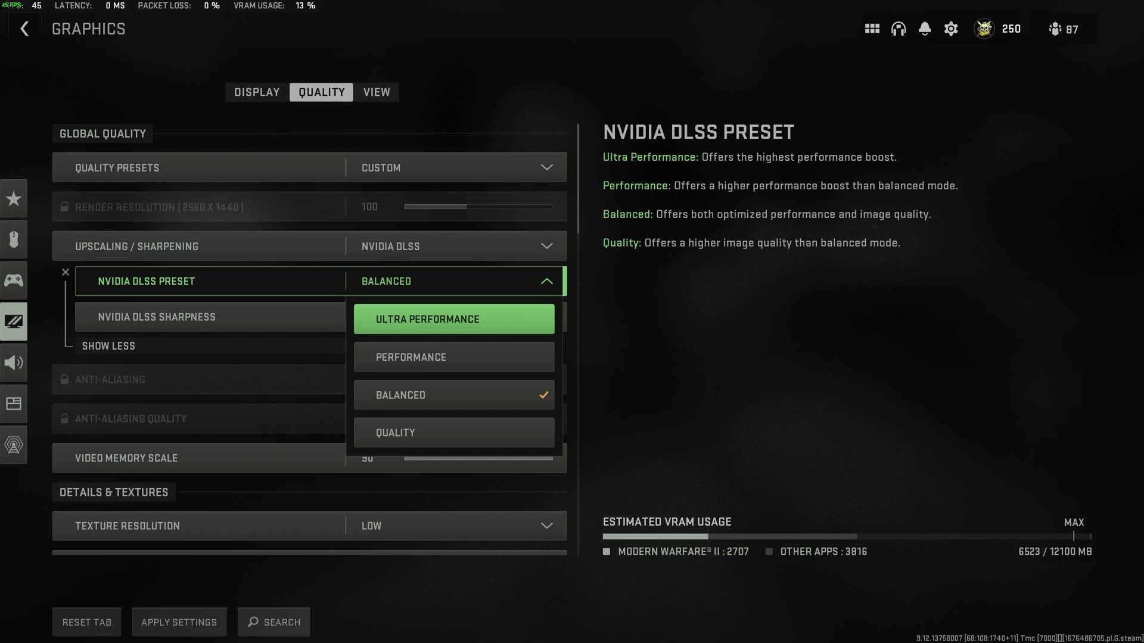
left_click(473, 281)
left_click(434, 318)
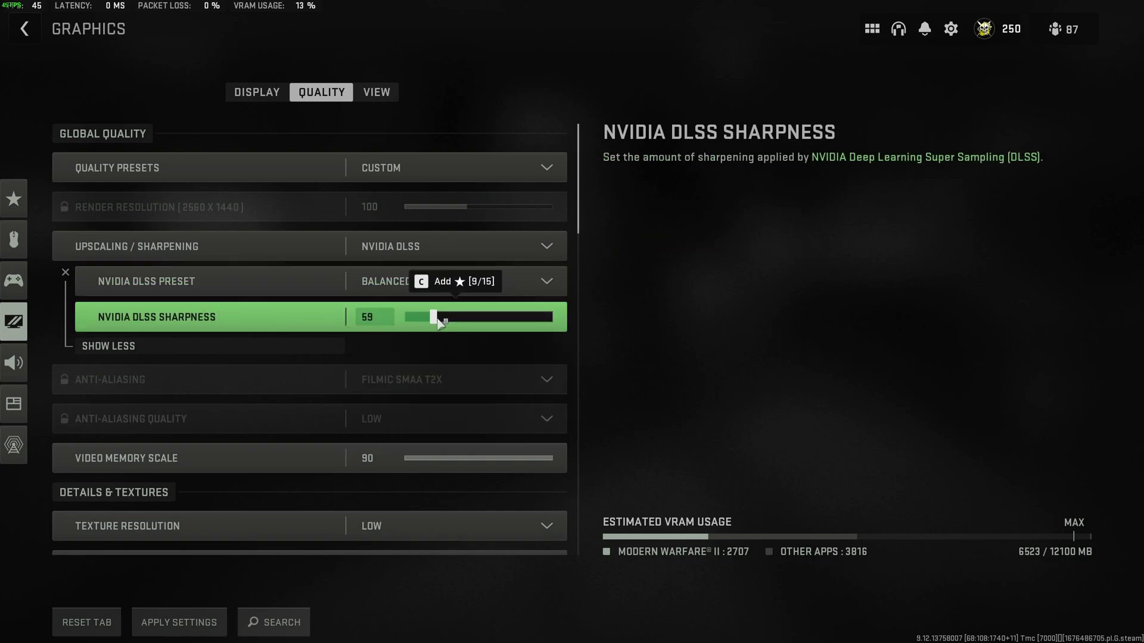
mouse_move(437, 321)
left_mouse_down()
mouse_move(404, 322)
mouse_move(423, 322)
left_mouse_up()
Step: Switch Upscaling / Sharpening to AMD FSR 1.0 and expand its preset option
left_click(405, 250)
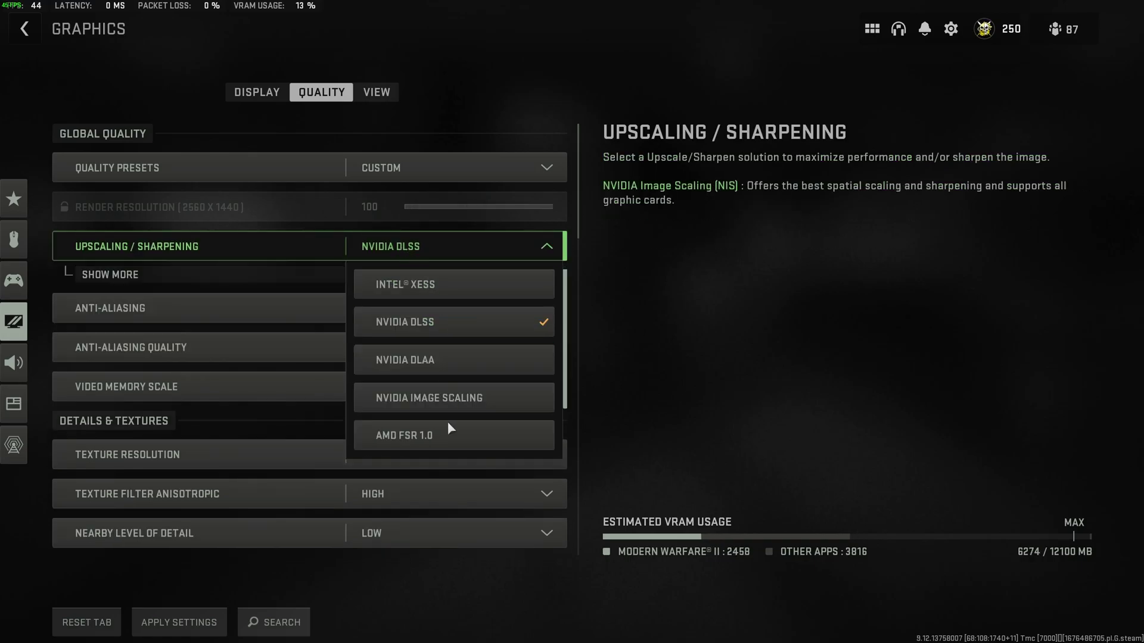
left_click(450, 429)
left_click(285, 277)
left_click(317, 310)
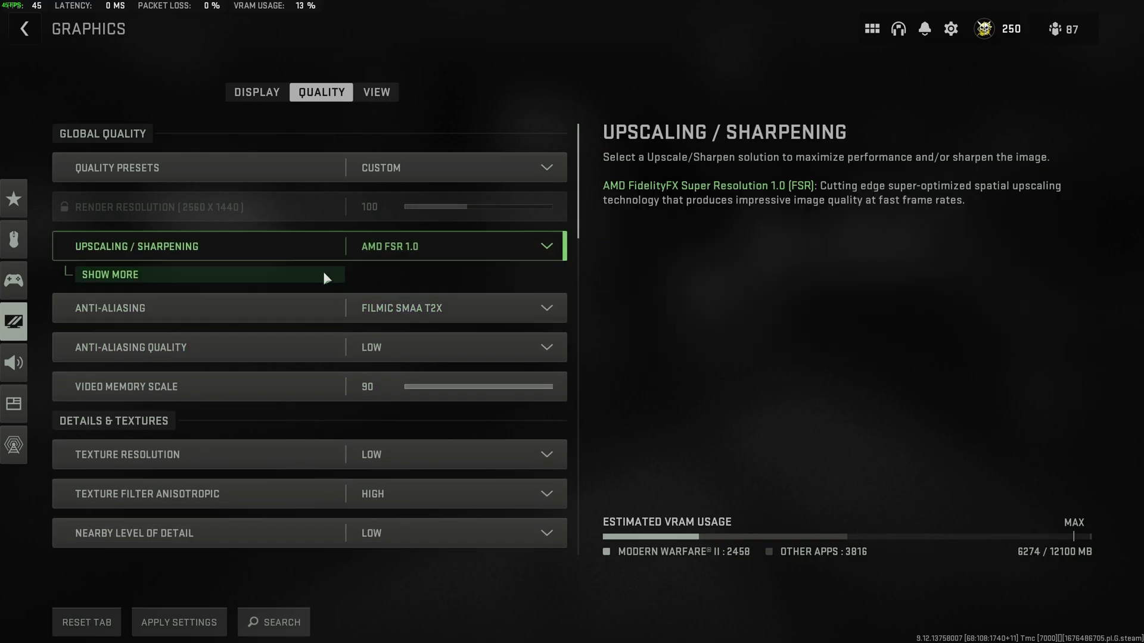
left_click(326, 277)
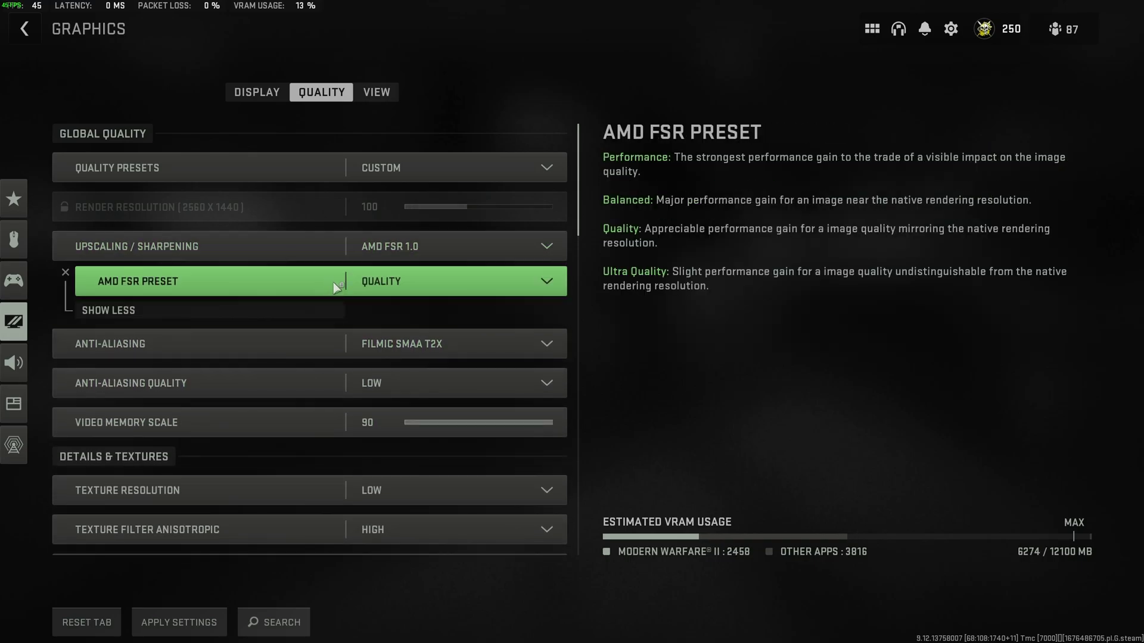
Step: Set Upscaling / Sharpening to Off
left_click(393, 249)
left_click(383, 319)
scroll(445, 358, "down", 2)
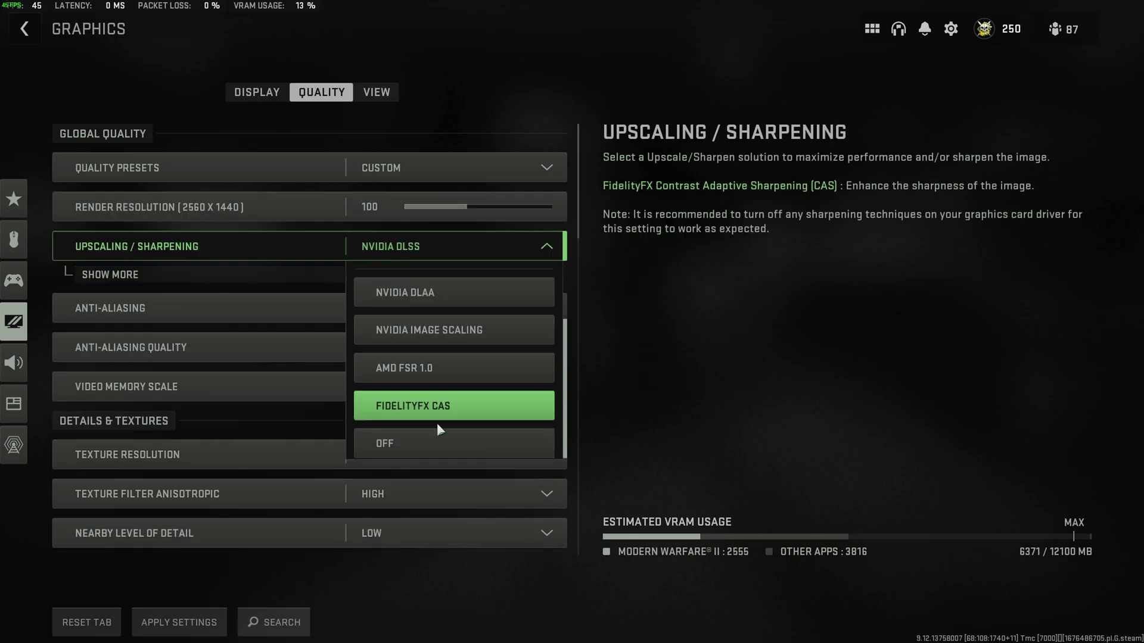
left_click(429, 445)
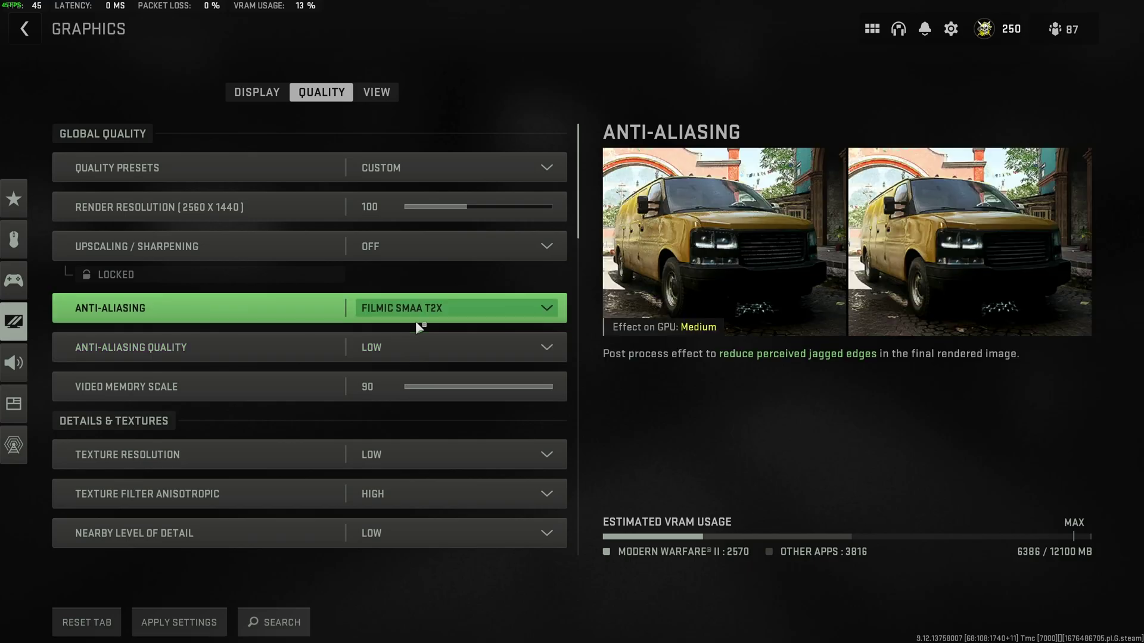
Step: Check the Anti-Aliasing choices and select Low for Anti-Aliasing Quality
left_click(425, 310)
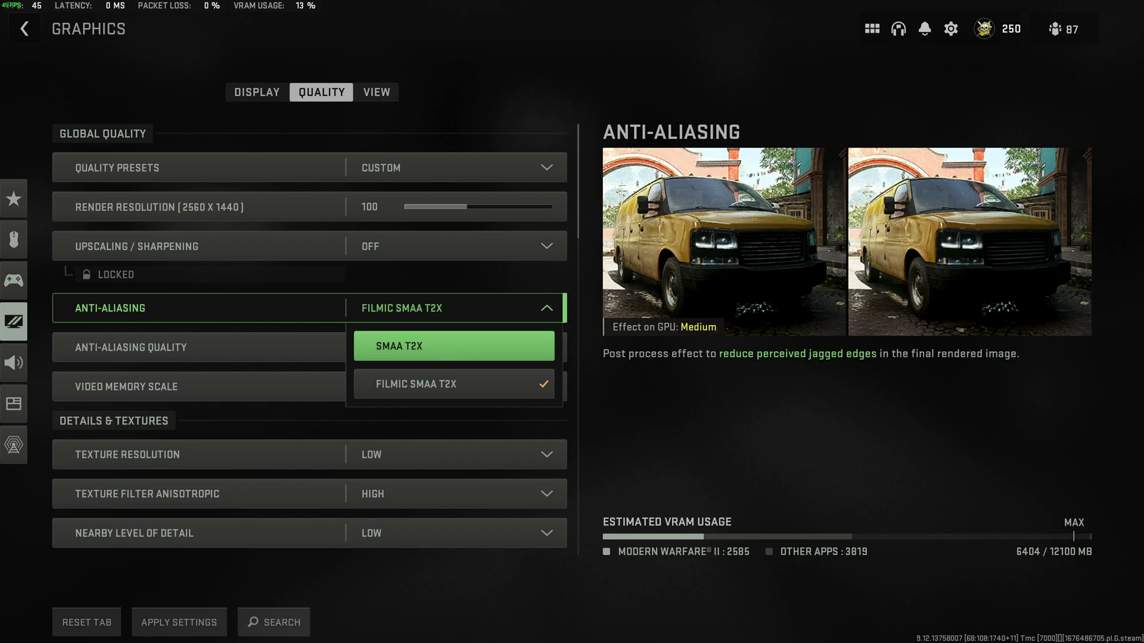
left_click(421, 313)
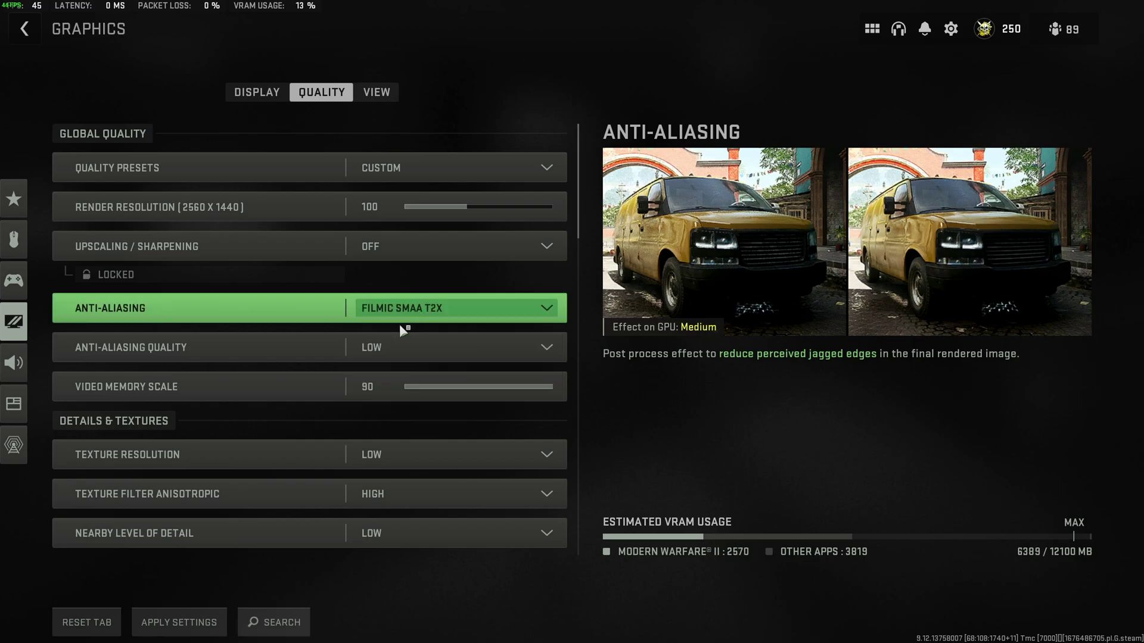
left_click(405, 350)
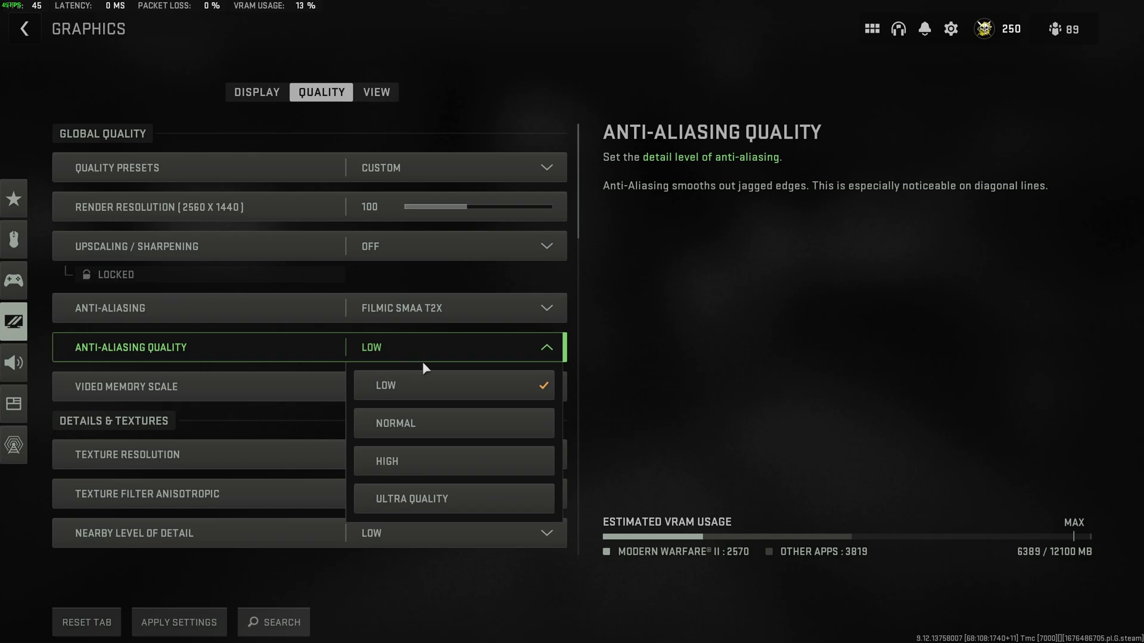
left_click(437, 385)
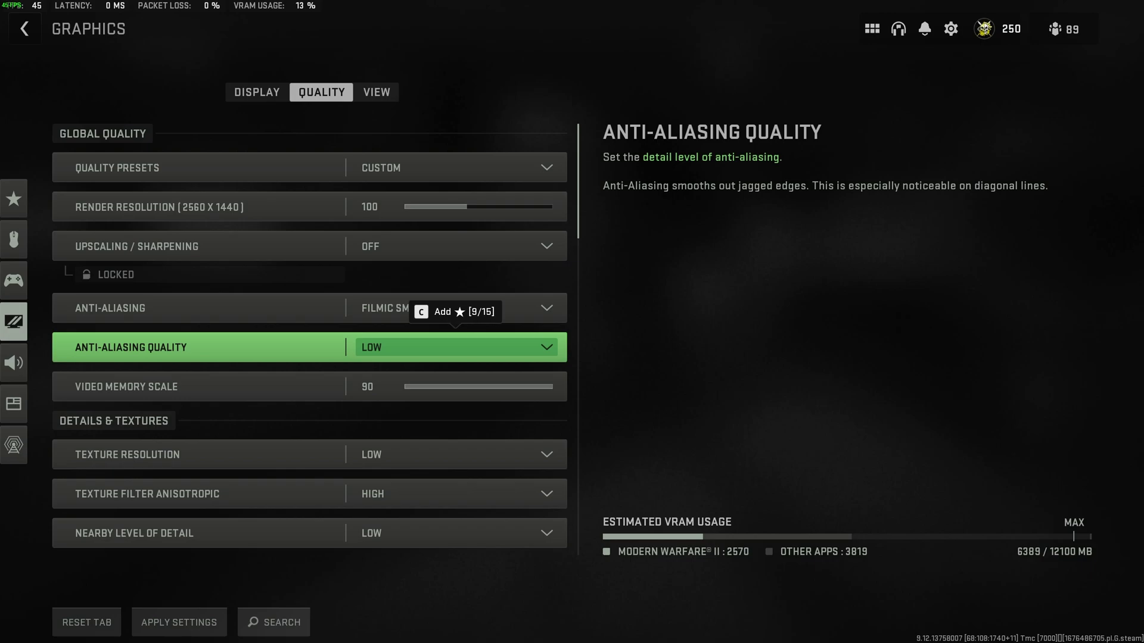
left_click(429, 353)
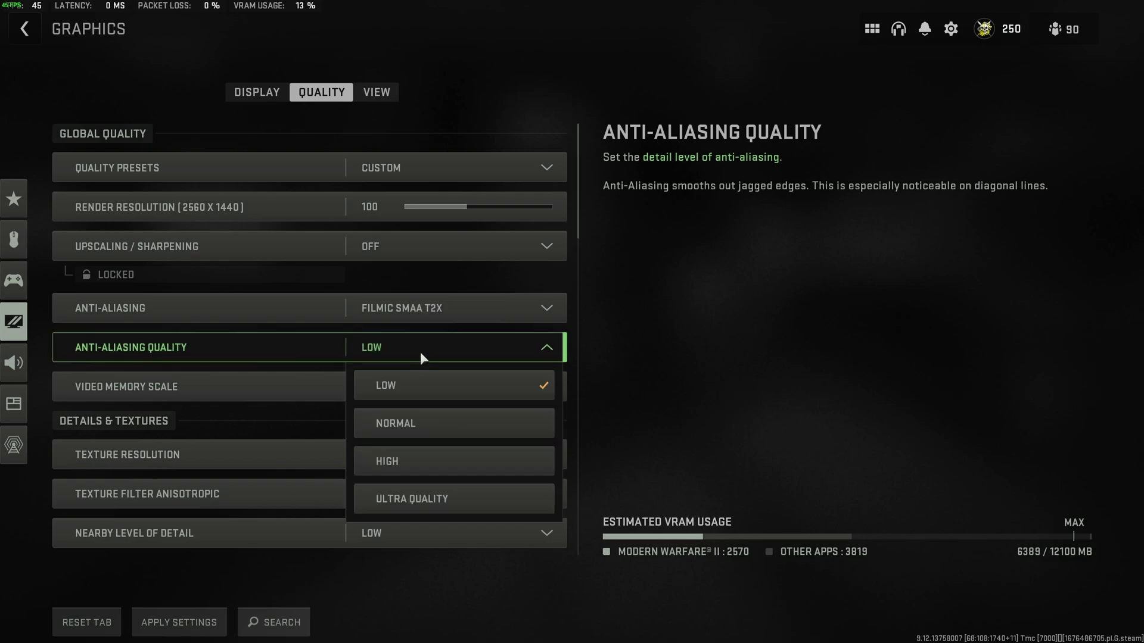
left_click(420, 348)
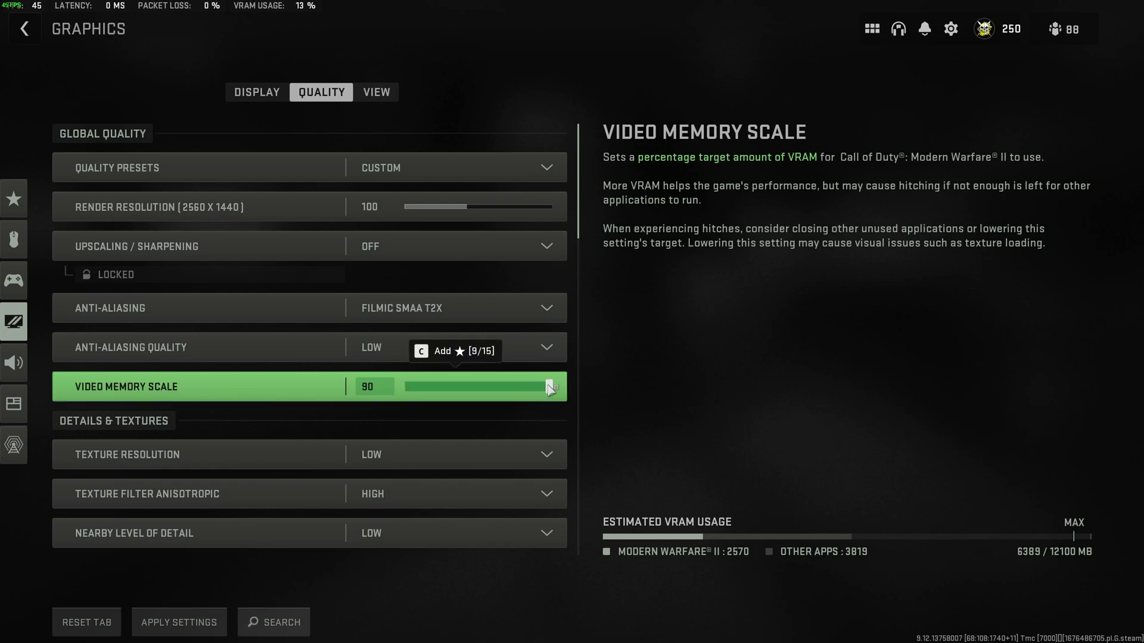
Step: Set Video Memory Scale to its maximum of 90 and Texture Resolution to Low
mouse_move(550, 388)
left_mouse_down()
mouse_move(440, 393)
mouse_move(567, 390)
left_mouse_up()
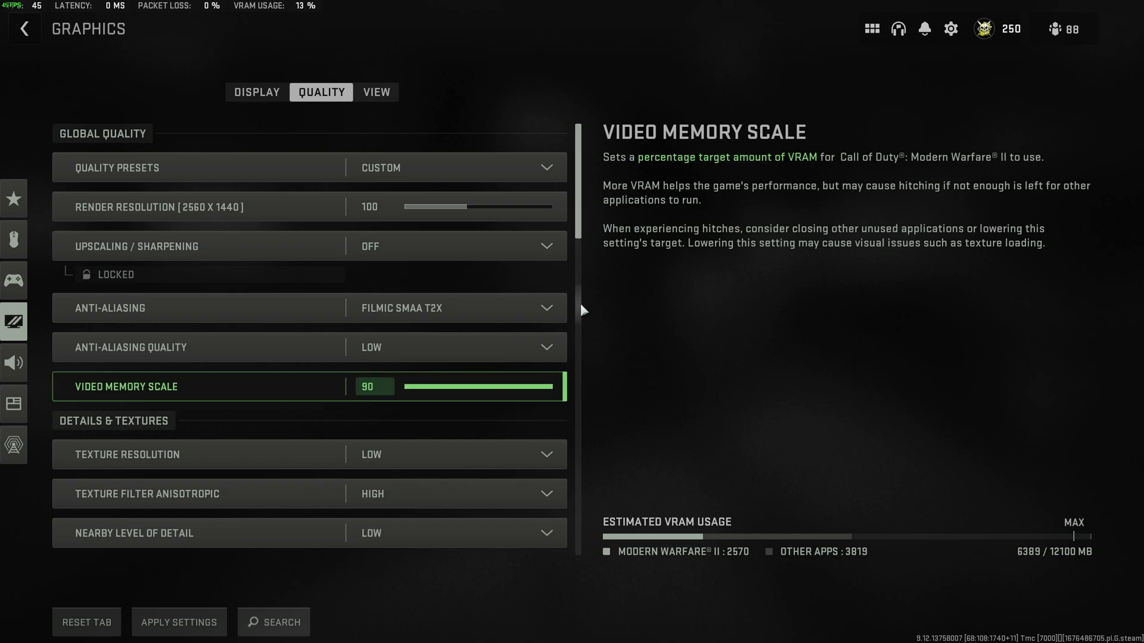
scroll(580, 303, "down", 5)
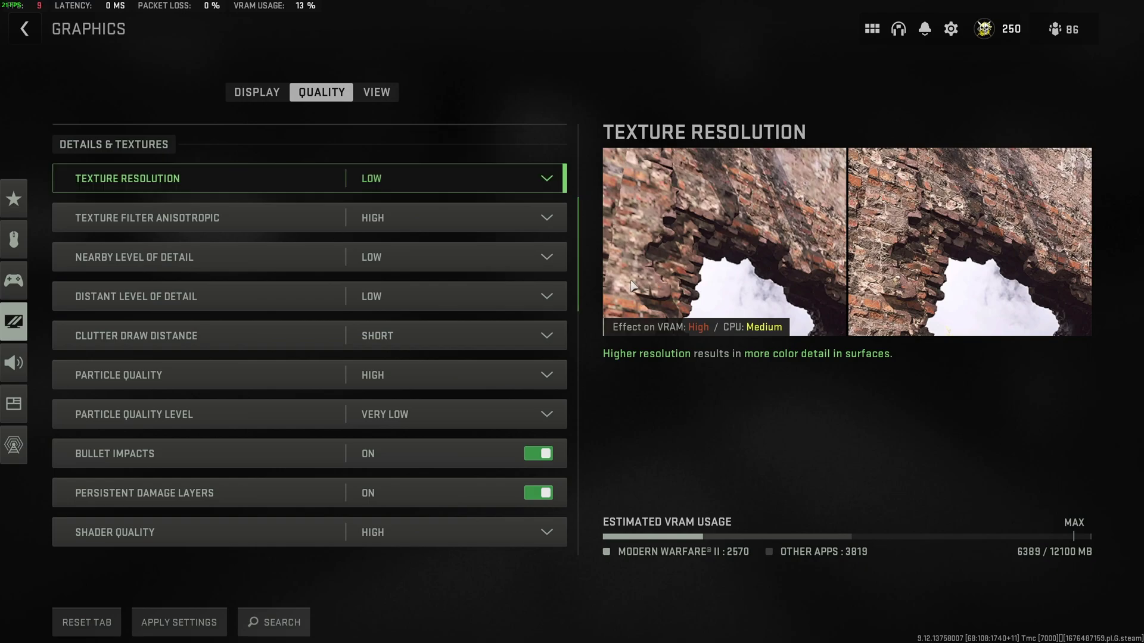
left_click(415, 177)
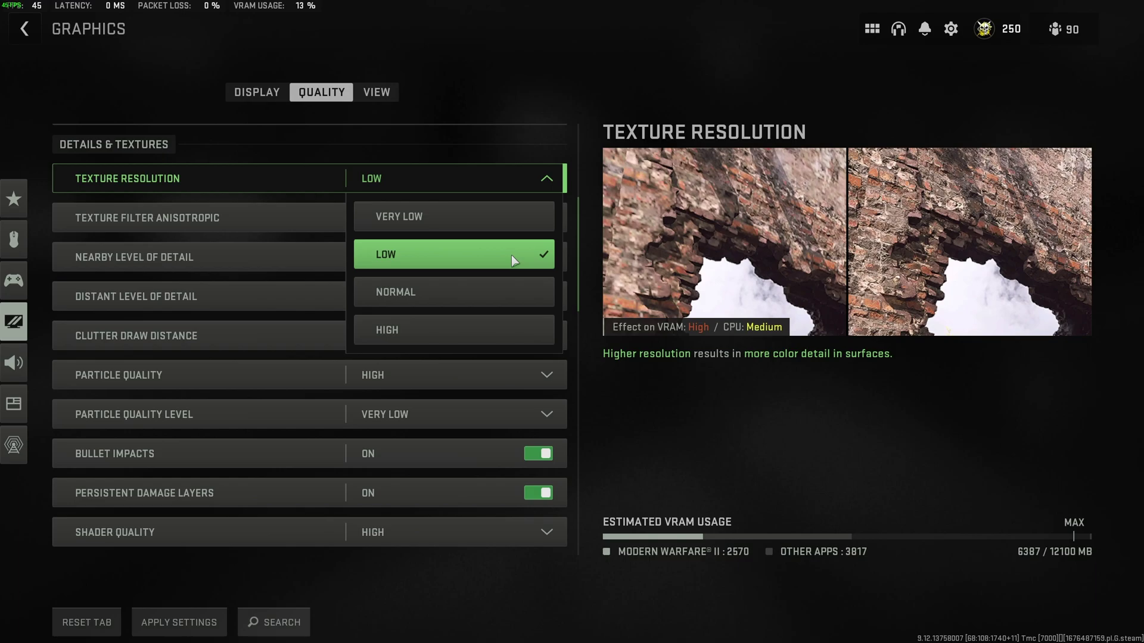
left_click(474, 252)
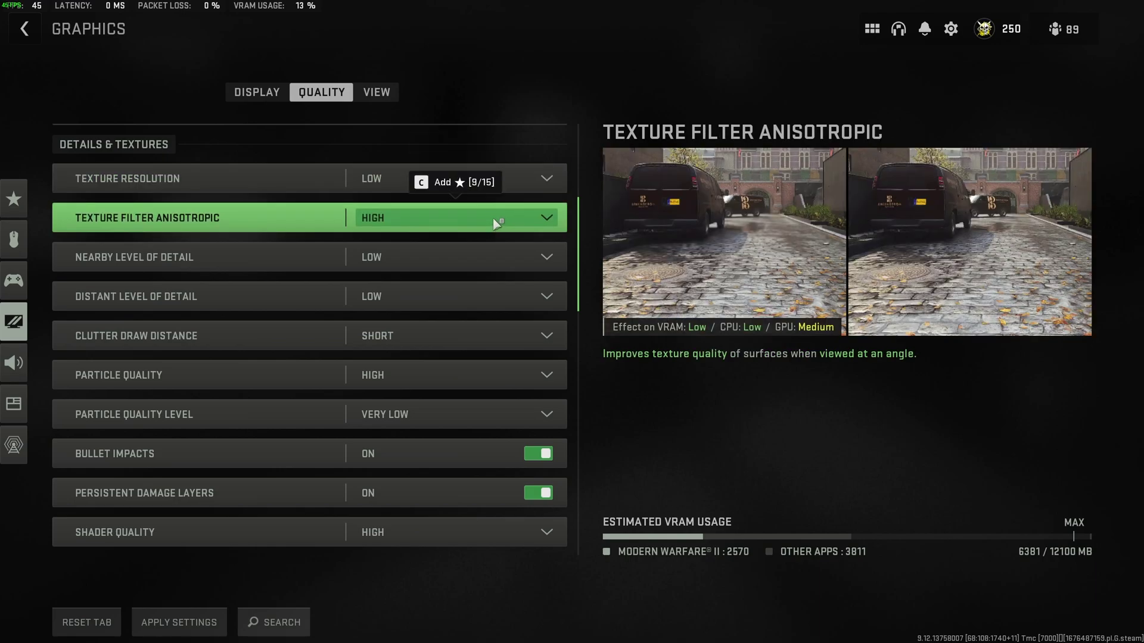
Step: Set Texture Filter Anisotropic to Normal and Nearby Level of Detail to High
left_click(493, 217)
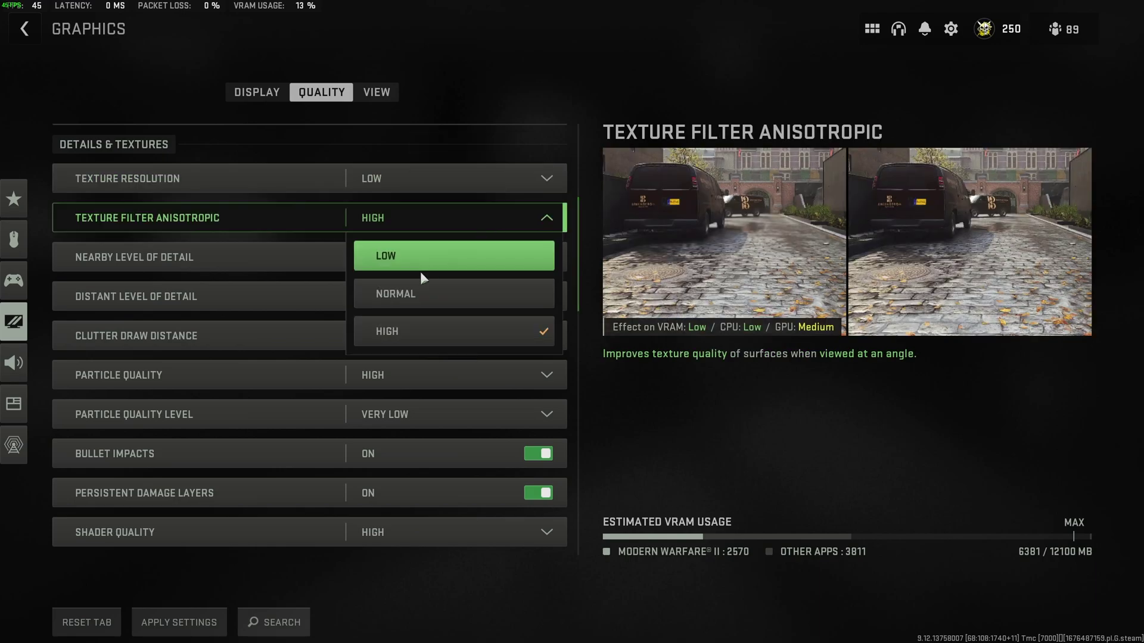
left_click(453, 304)
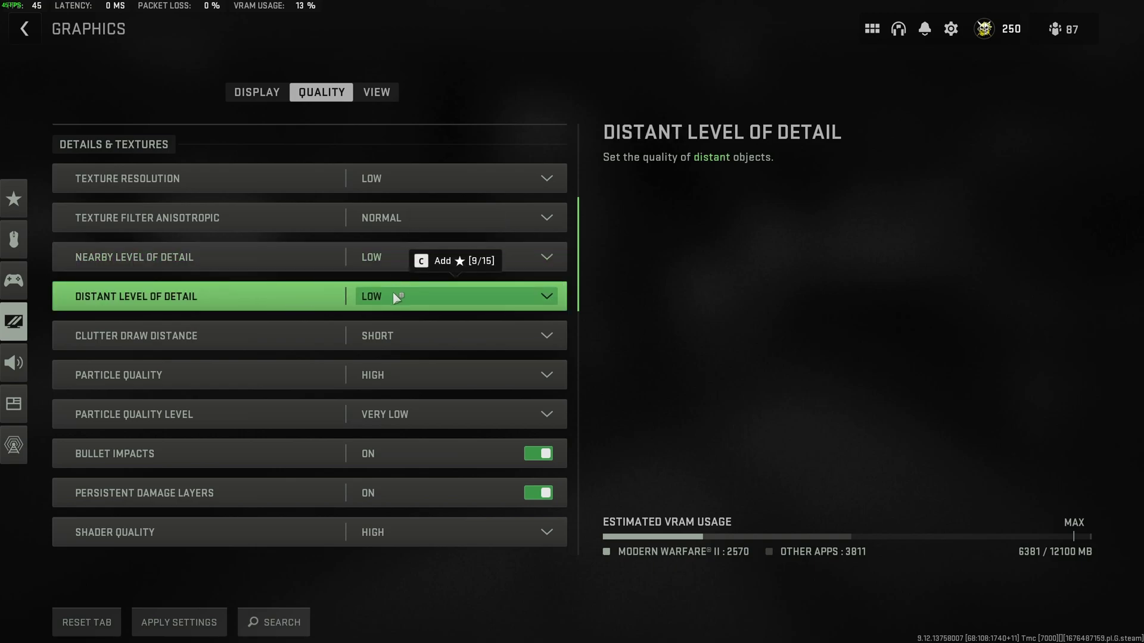
left_click(401, 260)
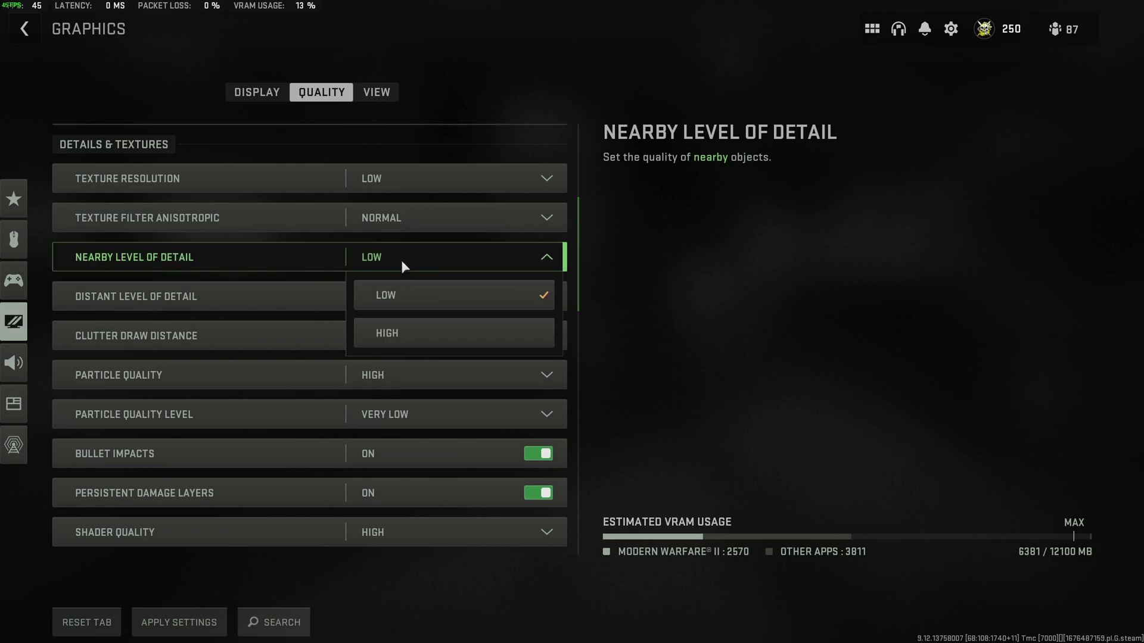
left_click(434, 332)
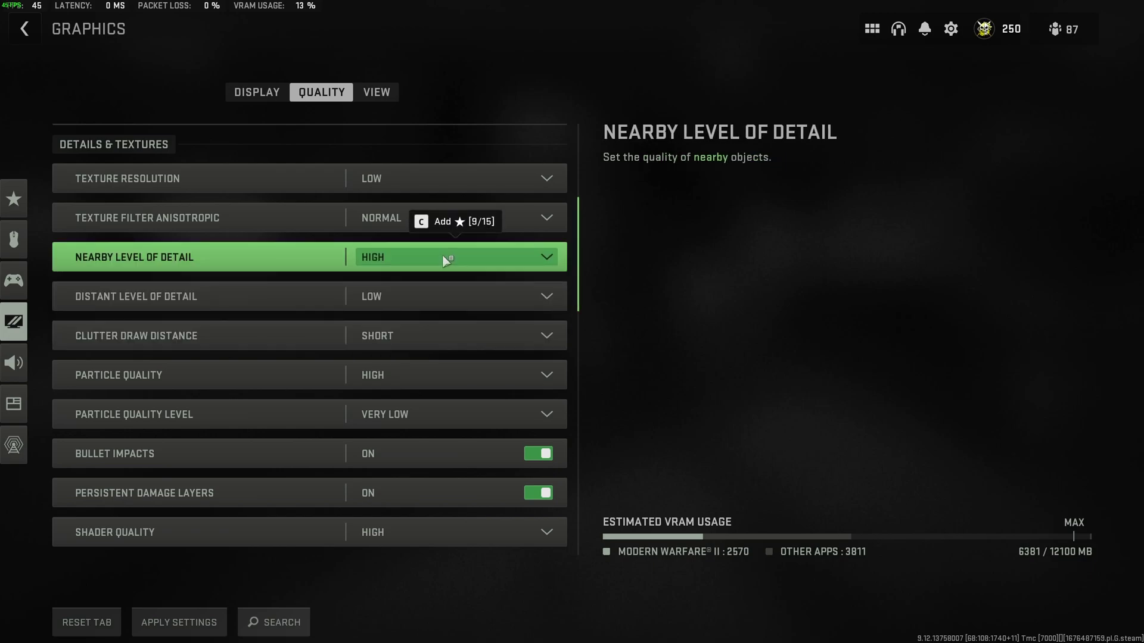
left_click(518, 256)
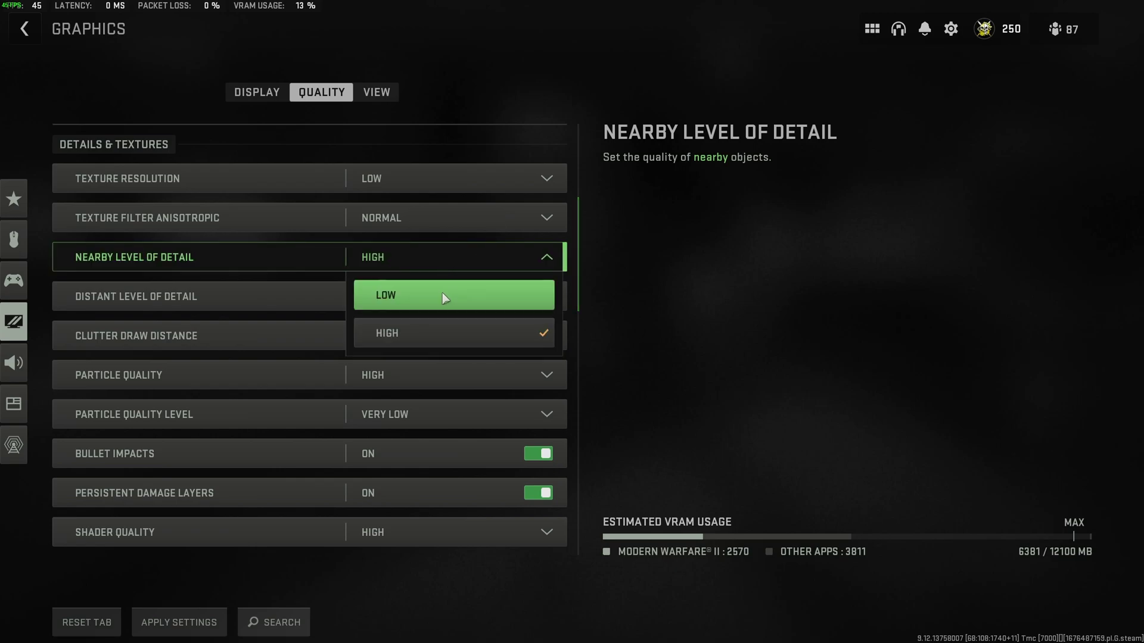
left_click(444, 257)
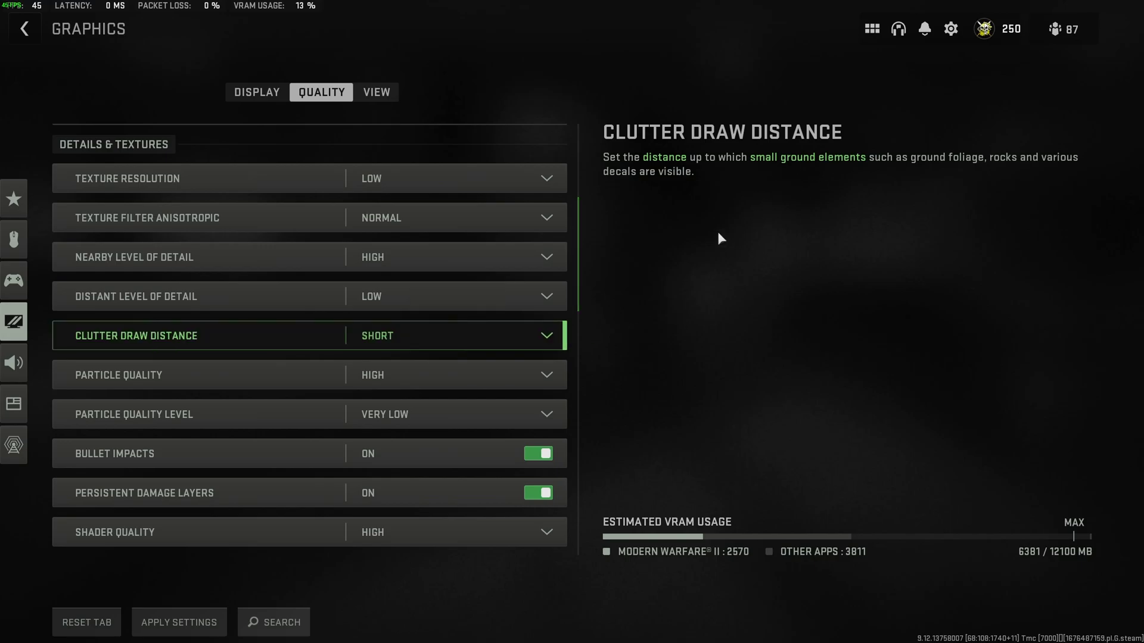
Step: Review the available options for Particle Quality, Particle Quality Level and Shader Quality, keeping their current selections
scroll(509, 176, "down", 5)
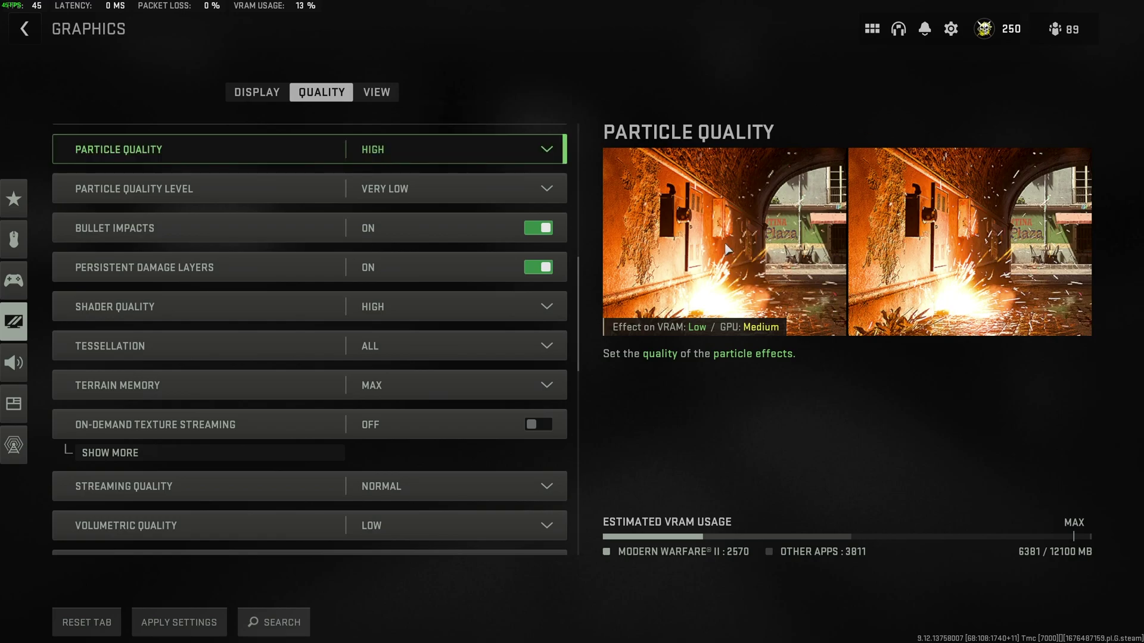
left_click(546, 150)
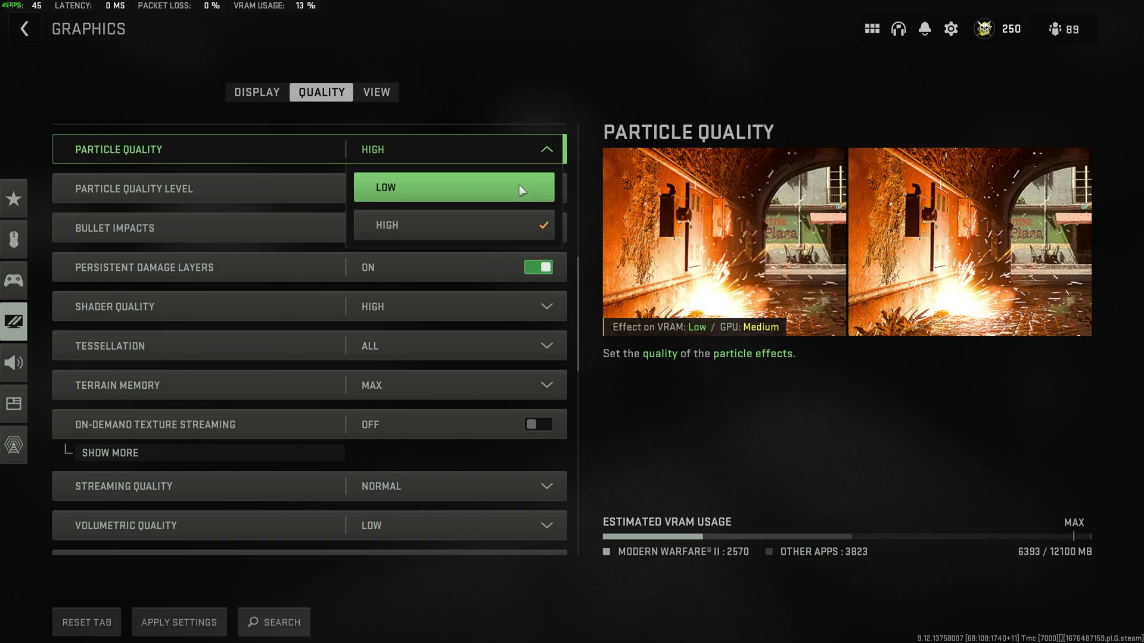
left_click(519, 217)
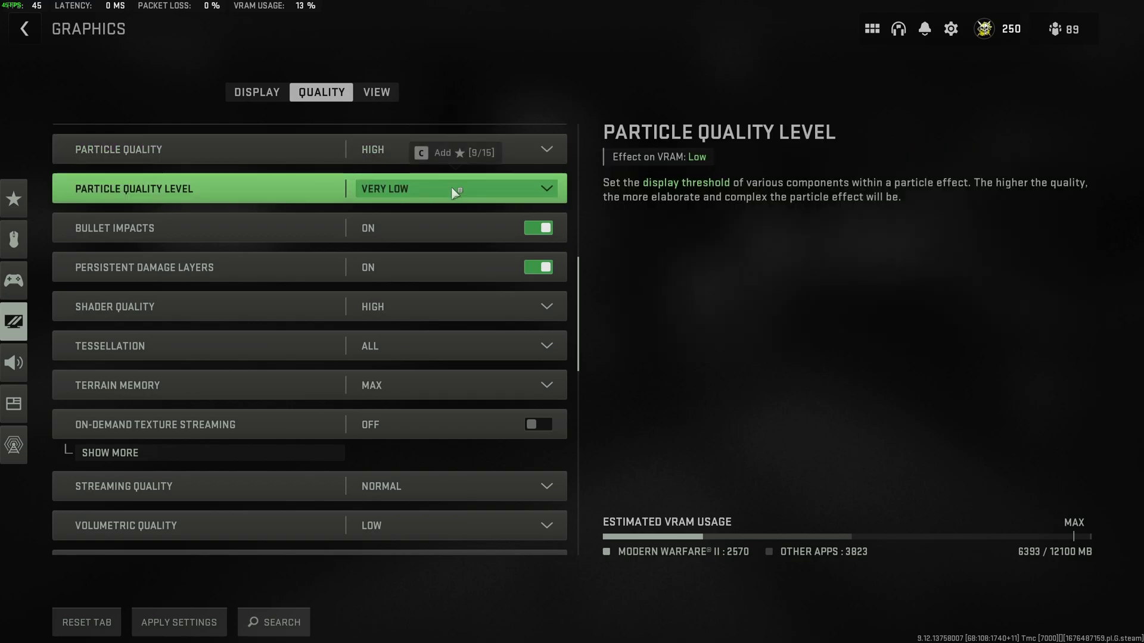
left_click(451, 189)
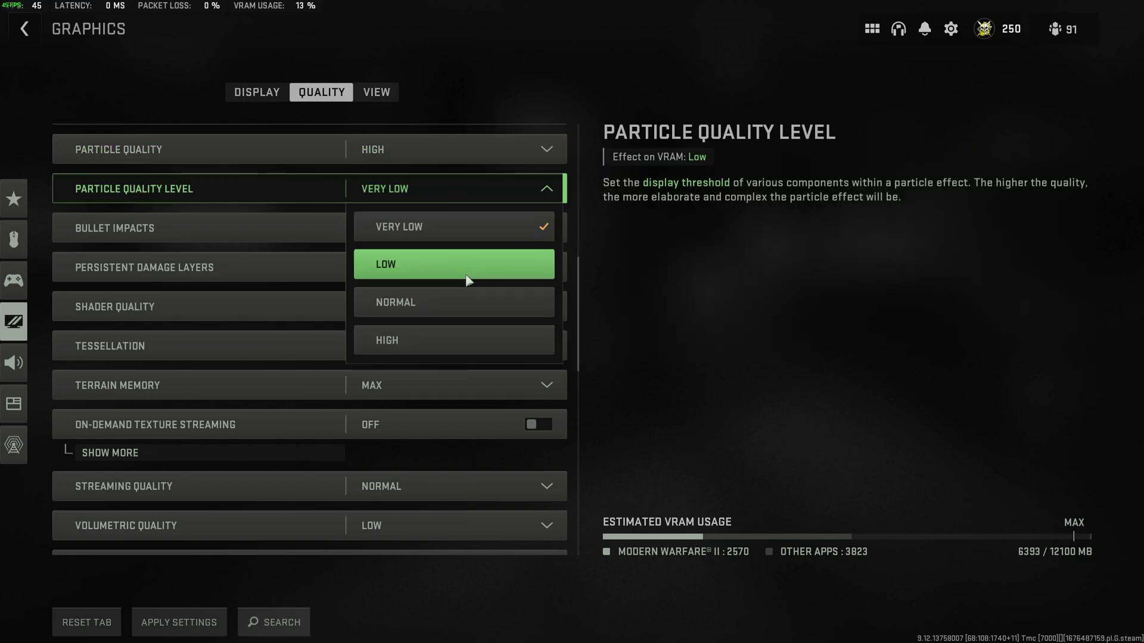
left_click(469, 196)
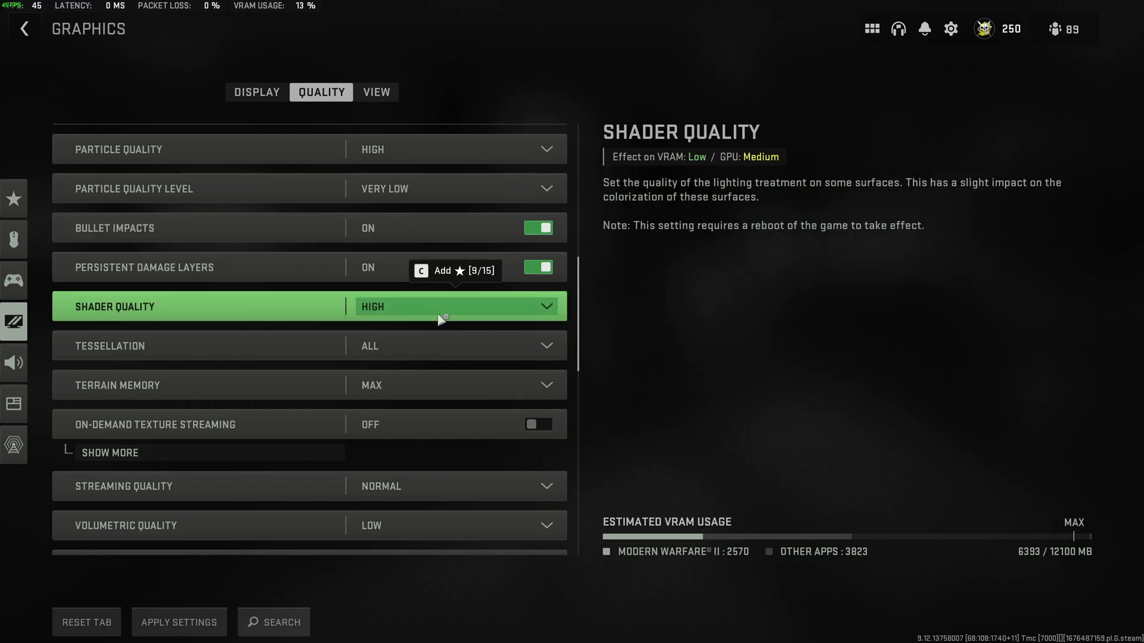
left_click(444, 313)
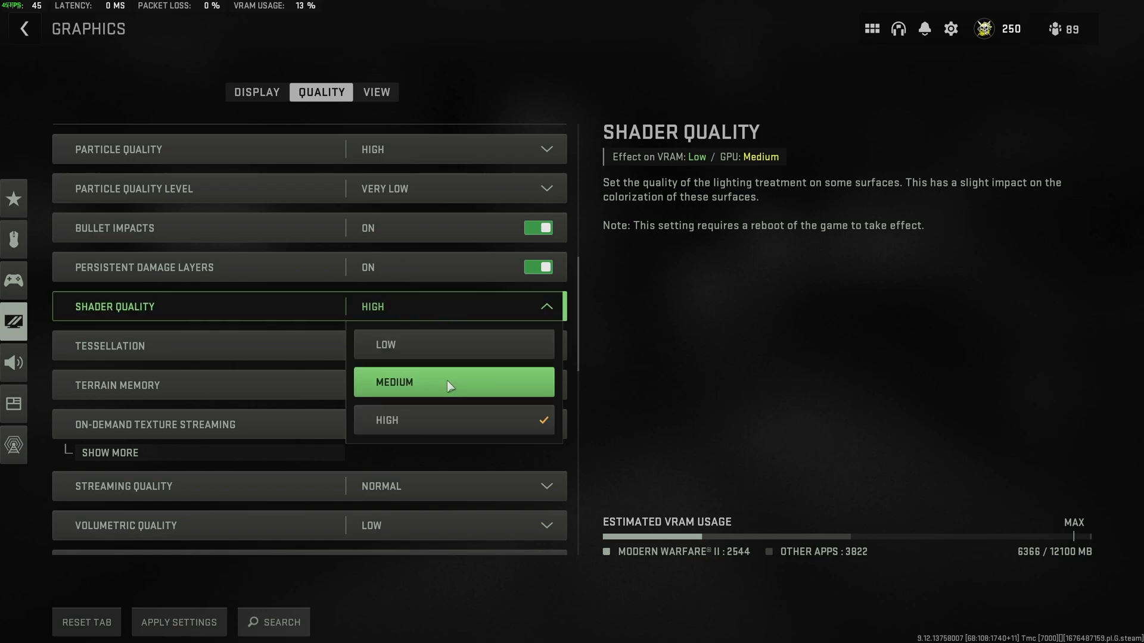
key("Escape")
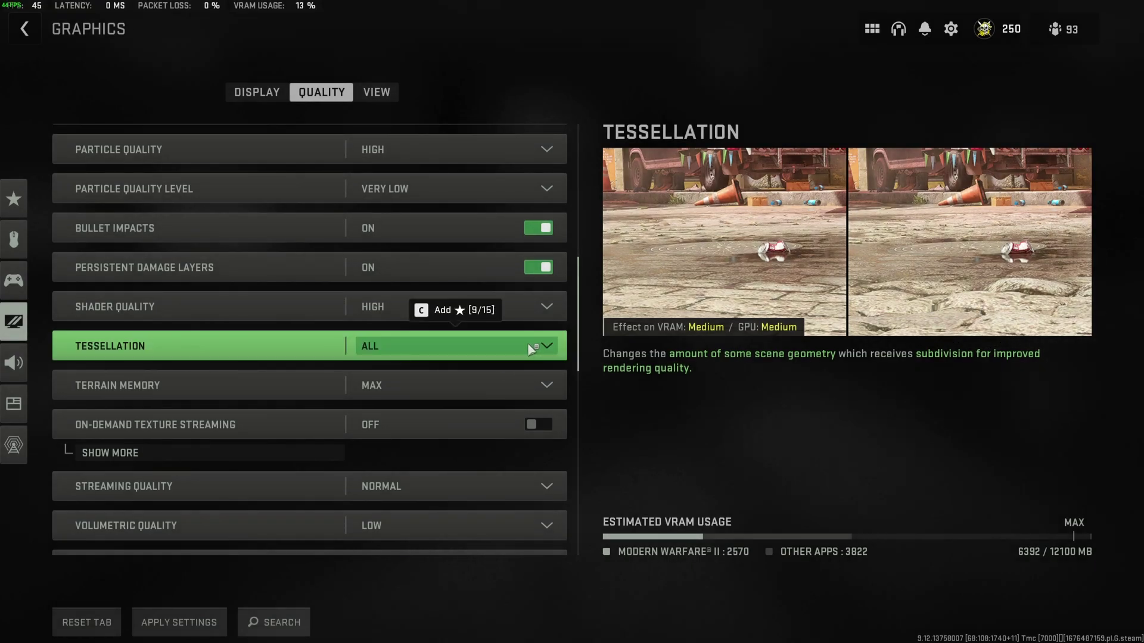
Step: Set Tessellation to Near and check the Terrain Memory choices without changing them
left_click(530, 350)
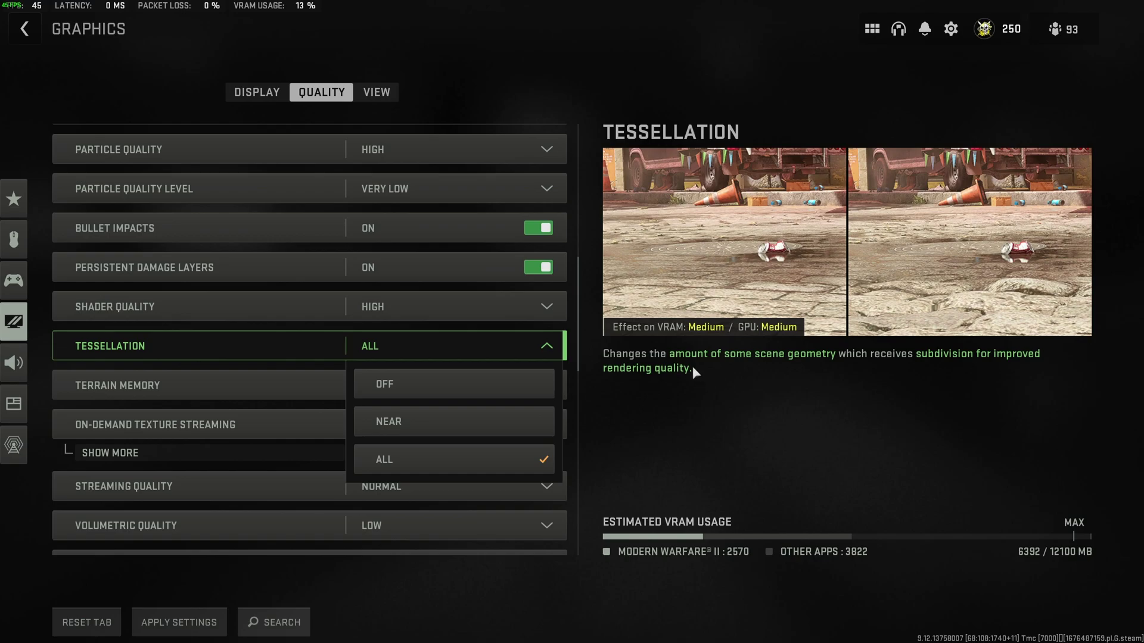
left_click(506, 417)
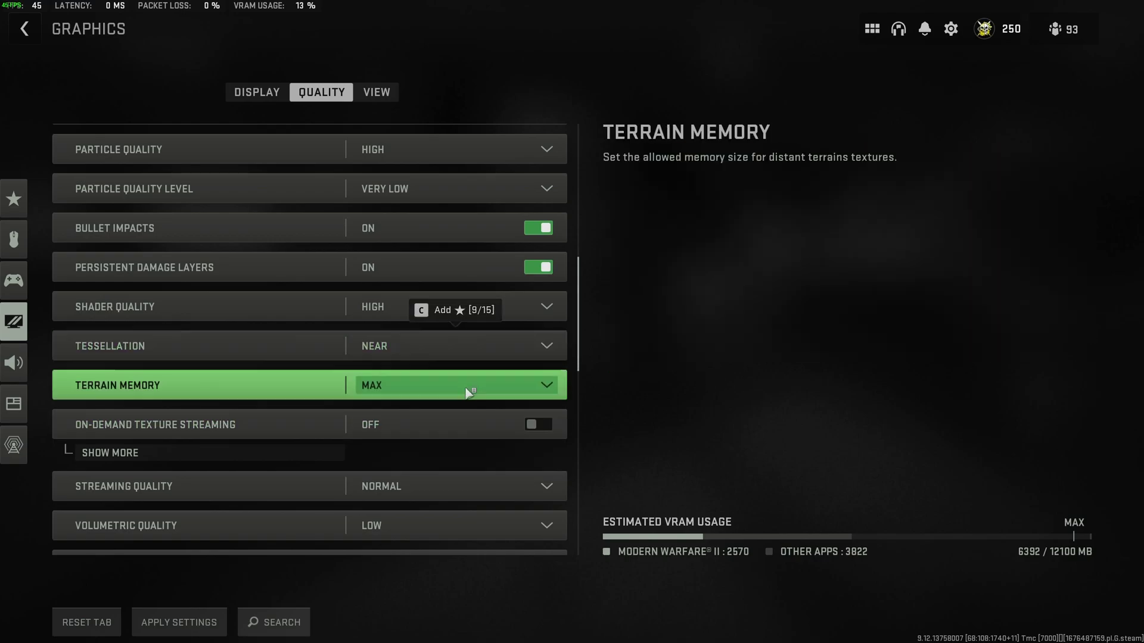
left_click(466, 388)
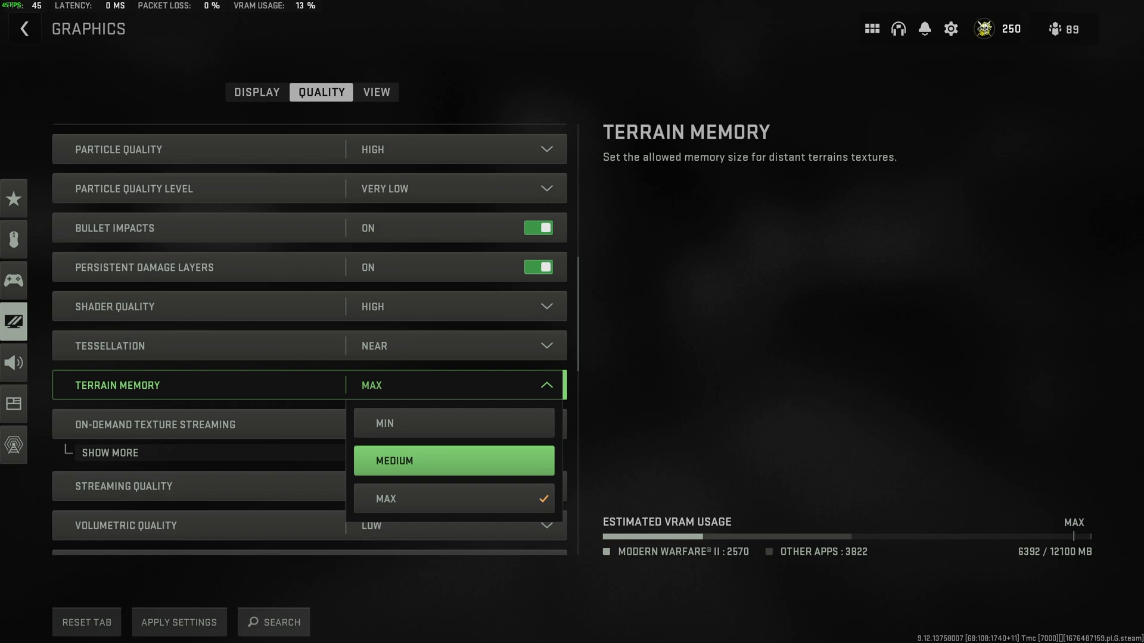
left_click(431, 390)
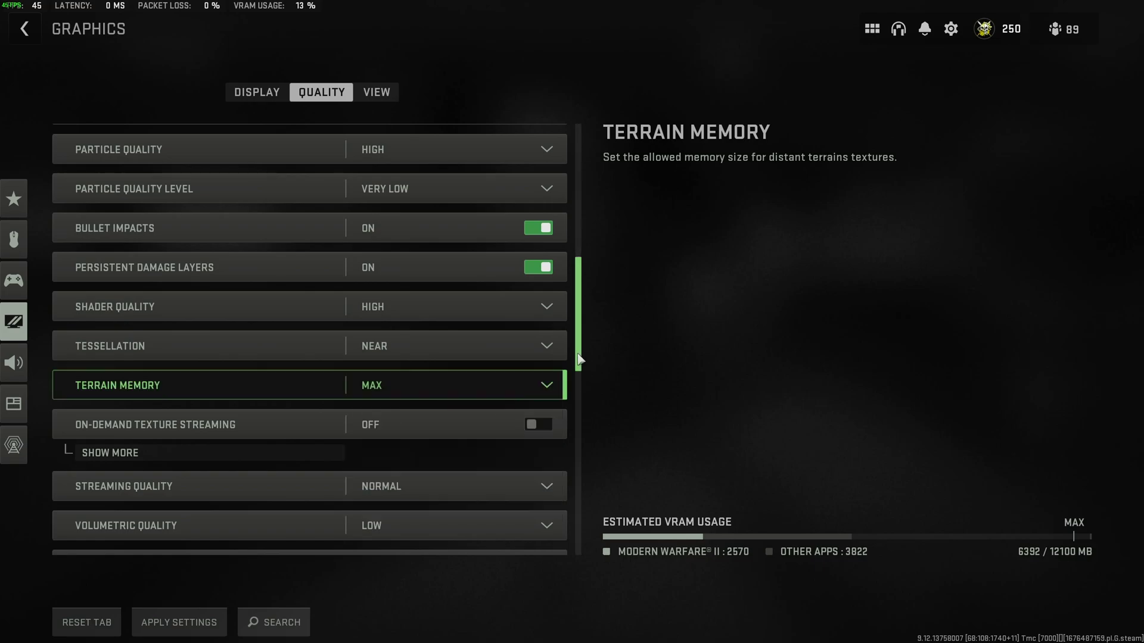
Step: Review the texture streaming and Streaming Quality settings and the choices for Volumetric Quality and Deferred Physics Quality
scroll(579, 360, "down", 4)
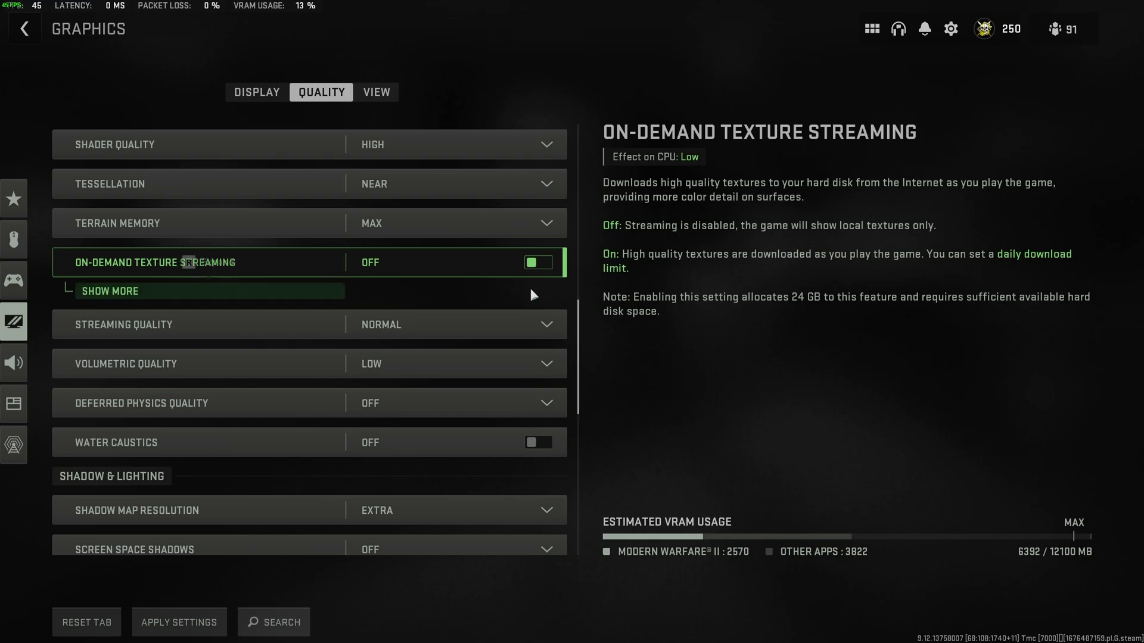
scroll(577, 319, "down", 1)
scroll(577, 319, "down", 6)
scroll(474, 143, "up", 1)
scroll(320, 170, "up", 2)
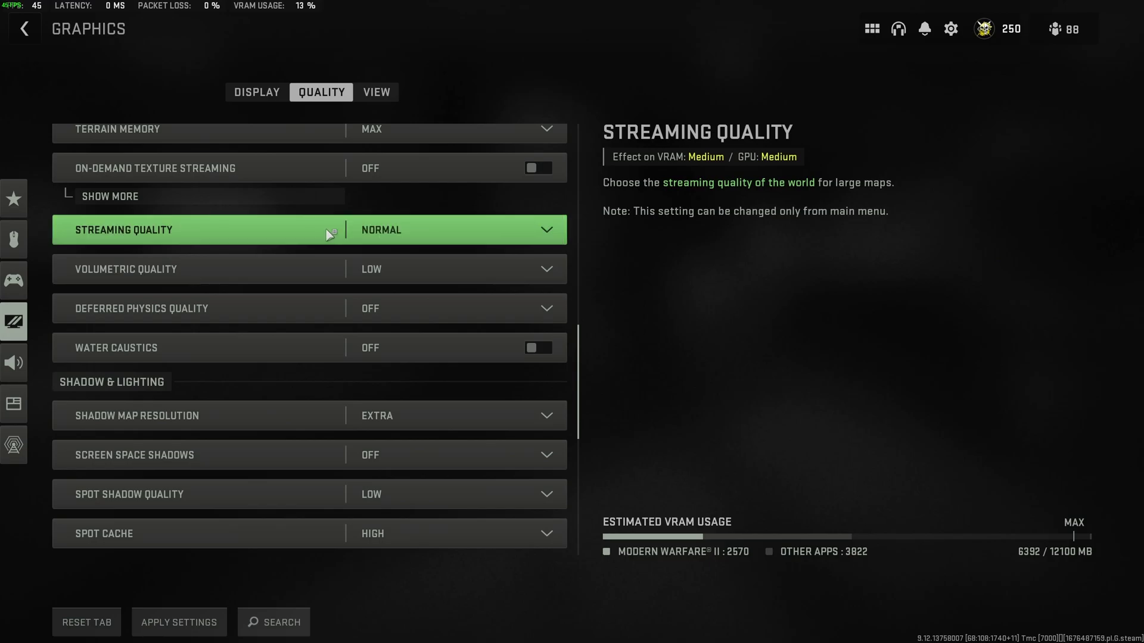
scroll(327, 228, "down", 3)
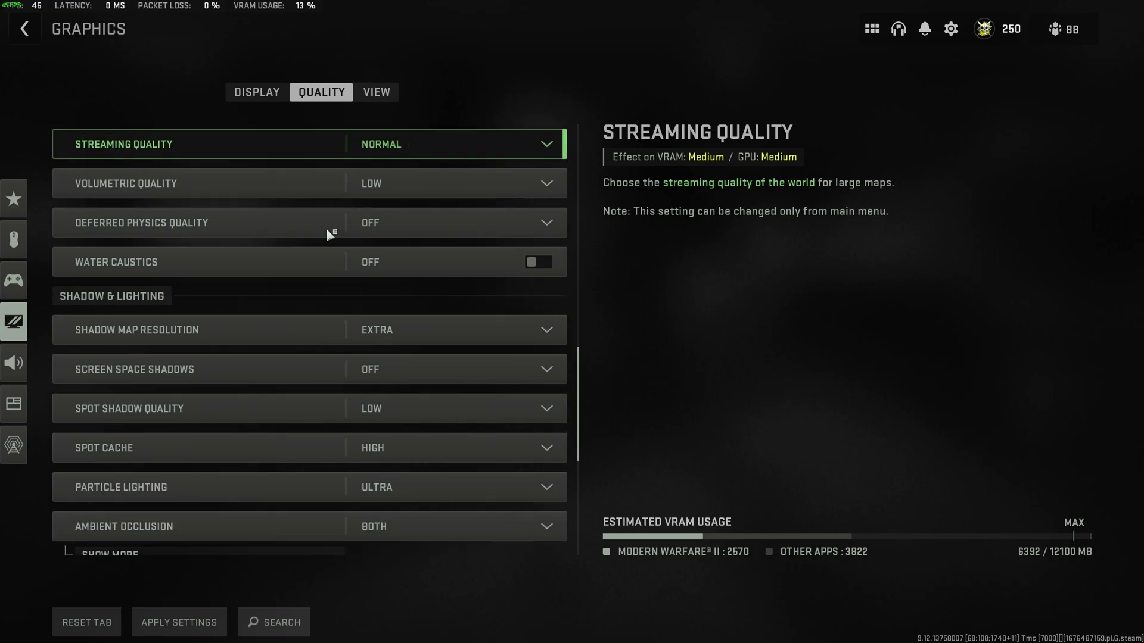
scroll(326, 227, "down", 1)
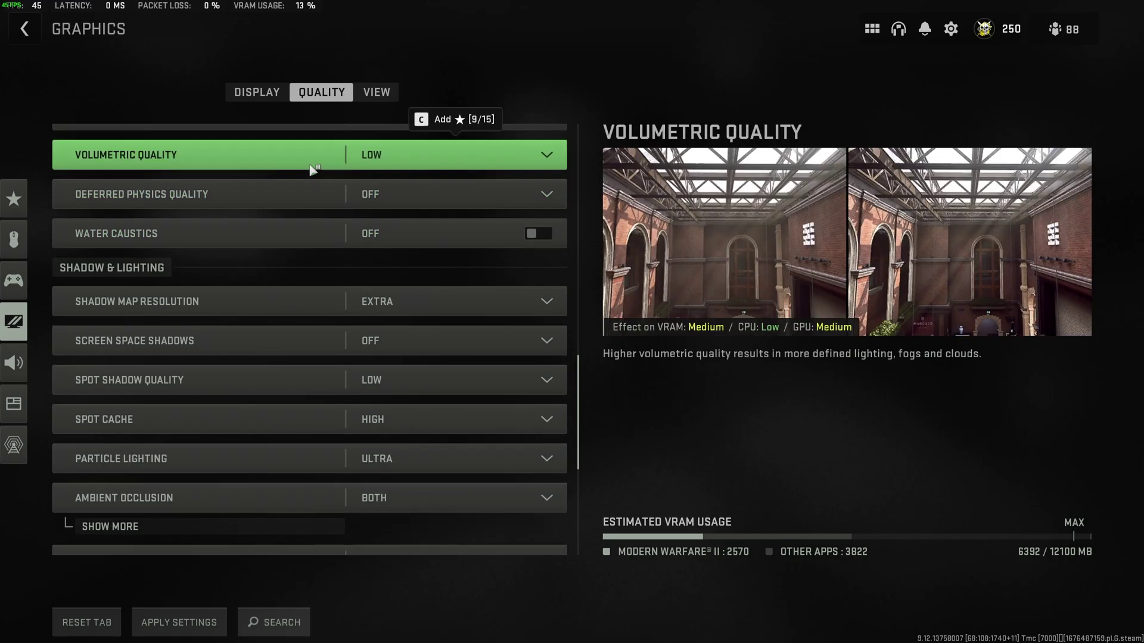
left_click(460, 152)
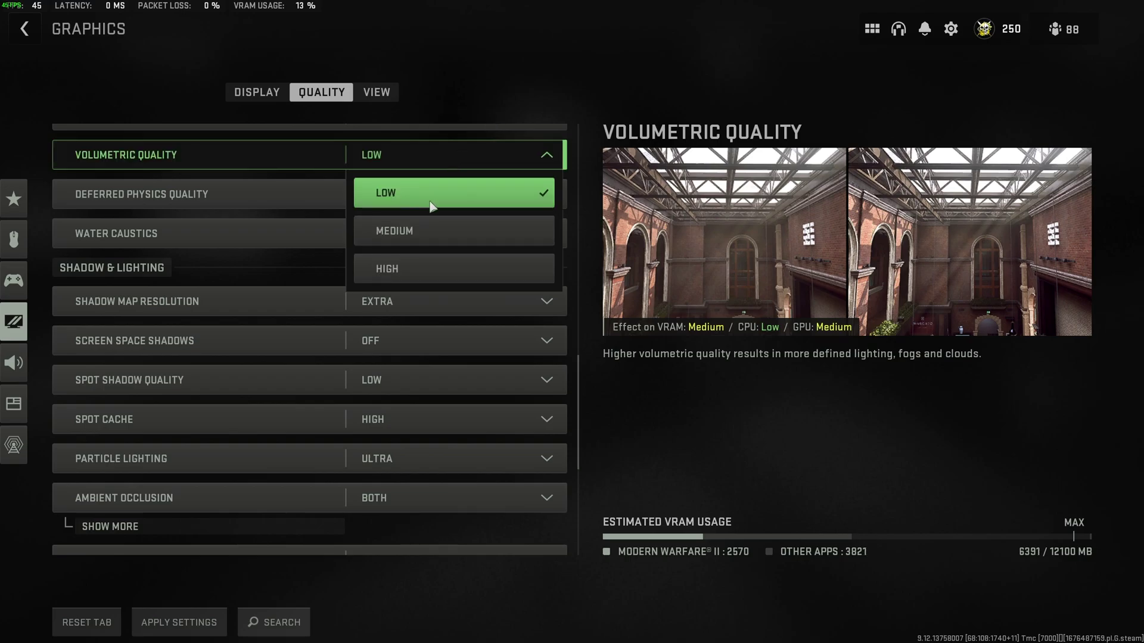
left_click(432, 161)
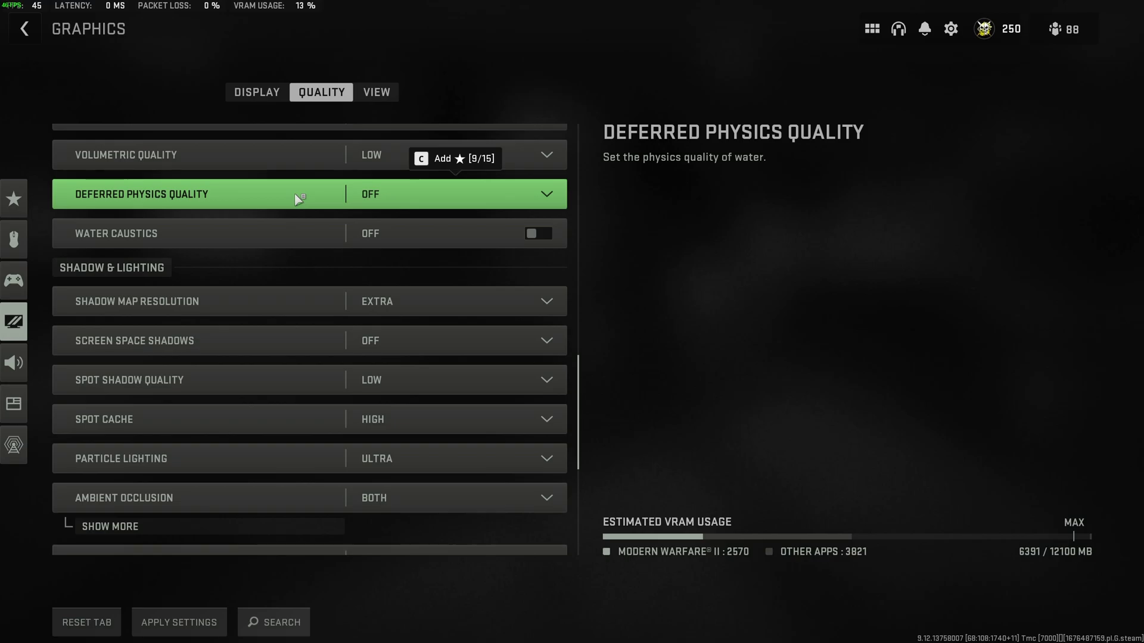
left_click(427, 192)
left_click(430, 192)
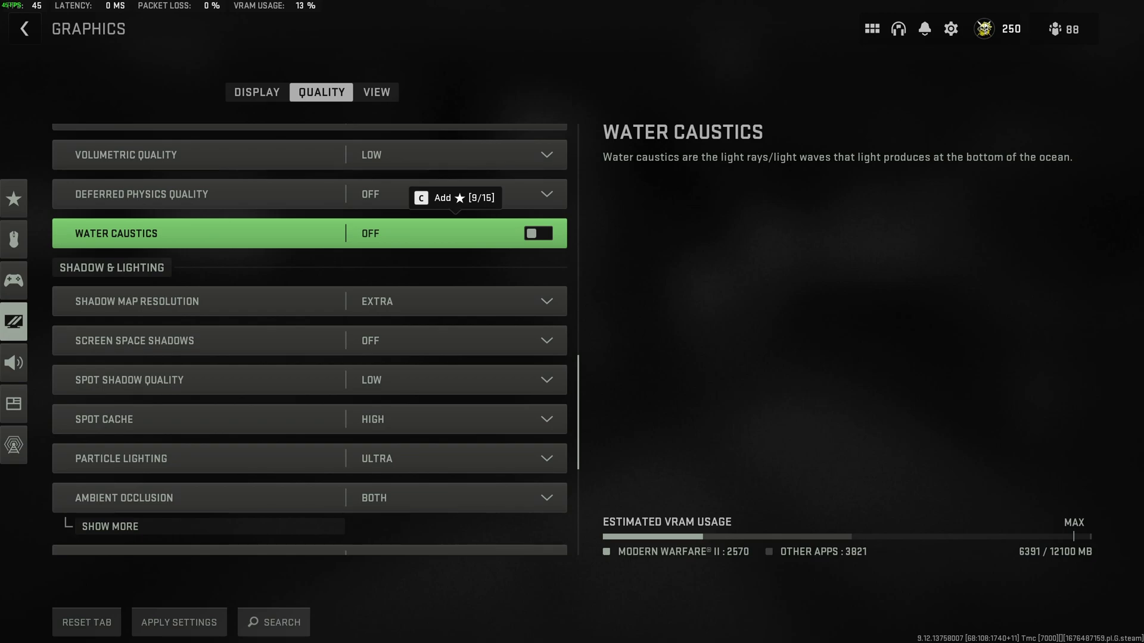
Step: Set Shadow Map Resolution to High and Screen Space Shadows to Low under Shadow & Lighting
scroll(519, 263, "down", 3)
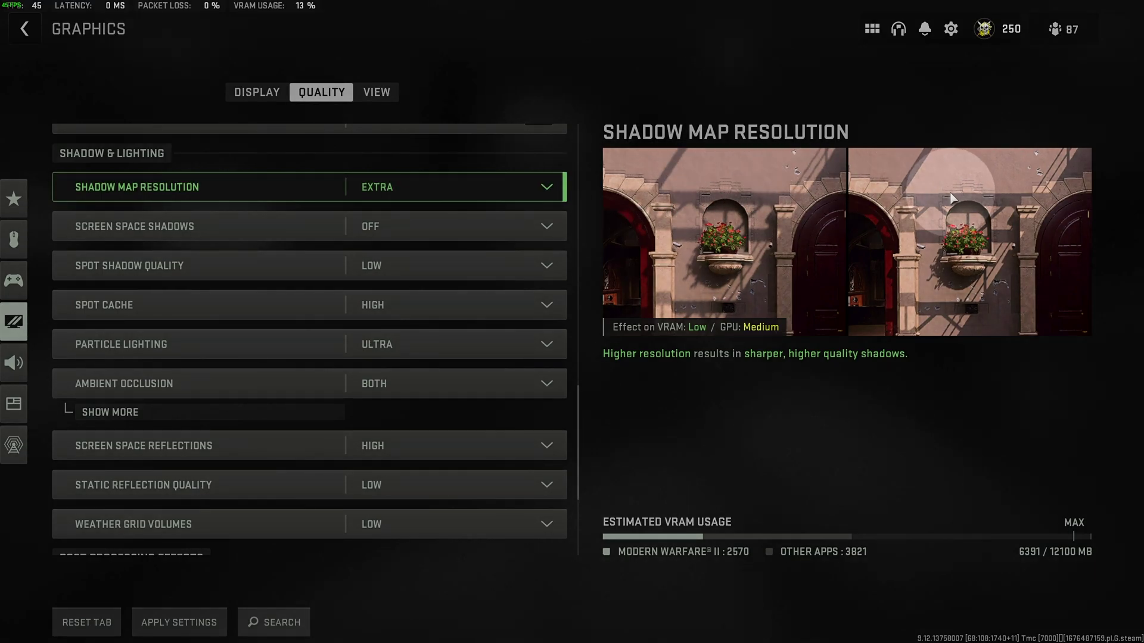
left_click(548, 187)
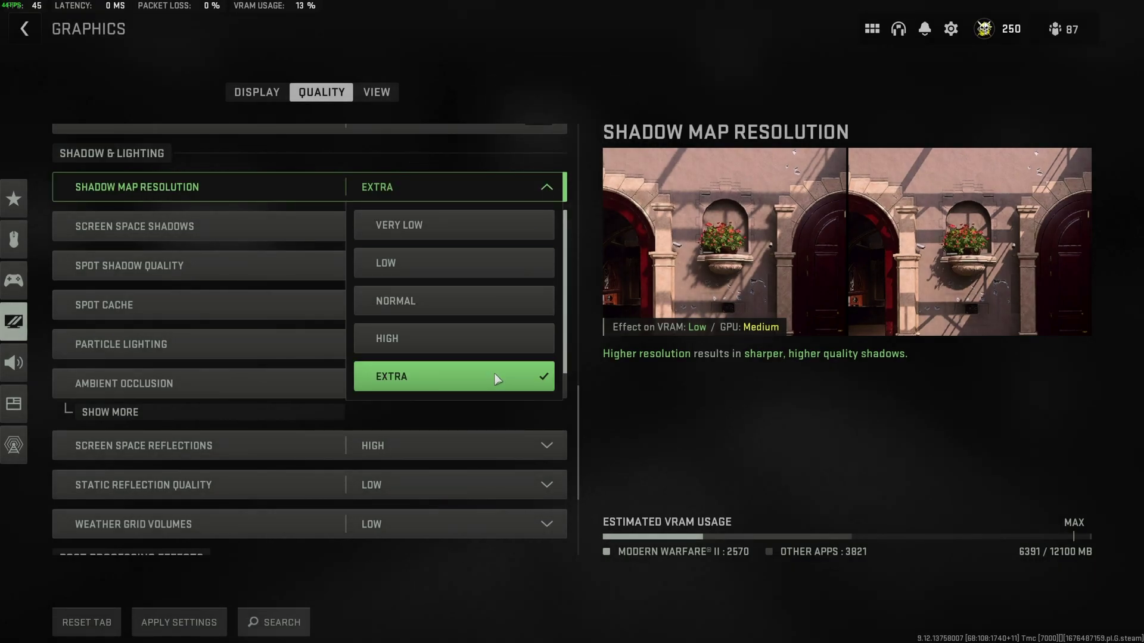
left_click(468, 190)
left_click(467, 194)
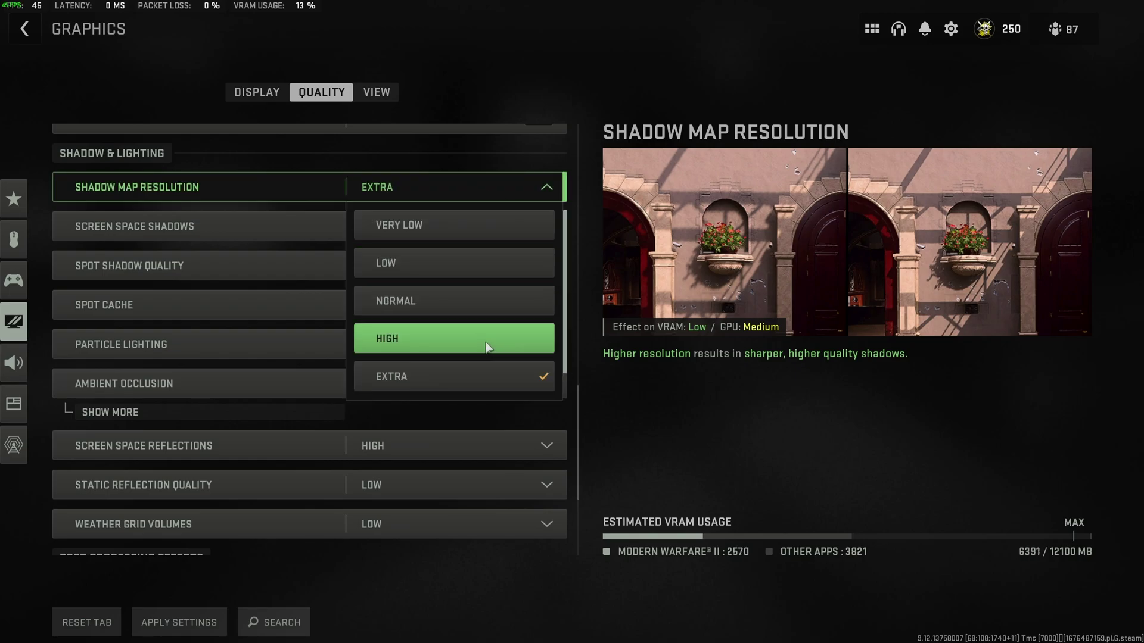
left_click(488, 337)
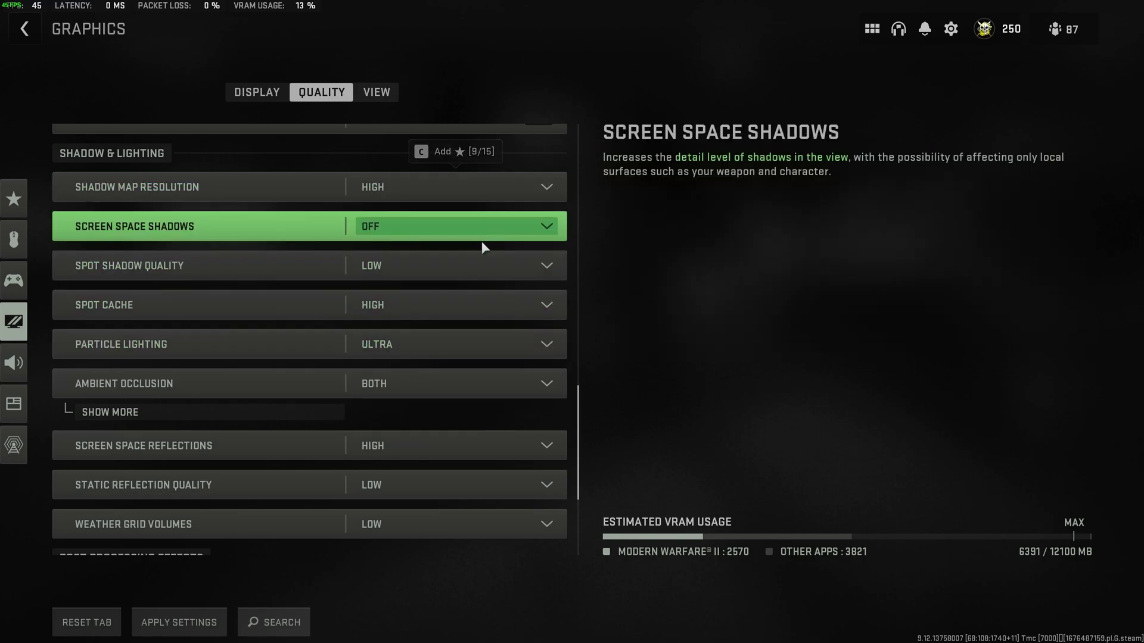
left_click(480, 232)
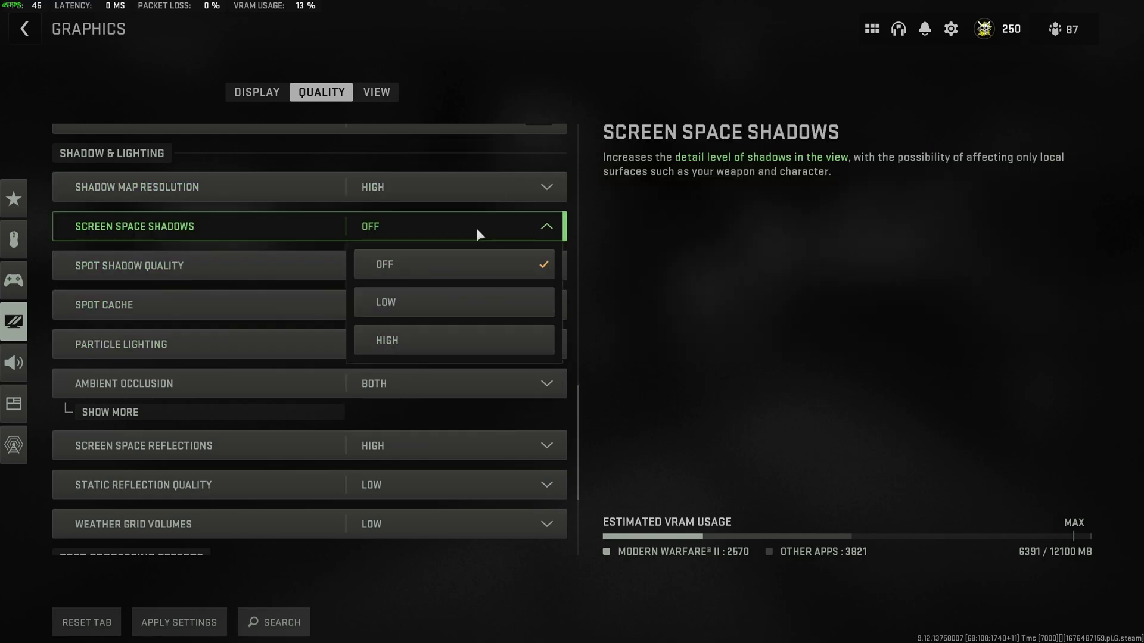
left_click(490, 305)
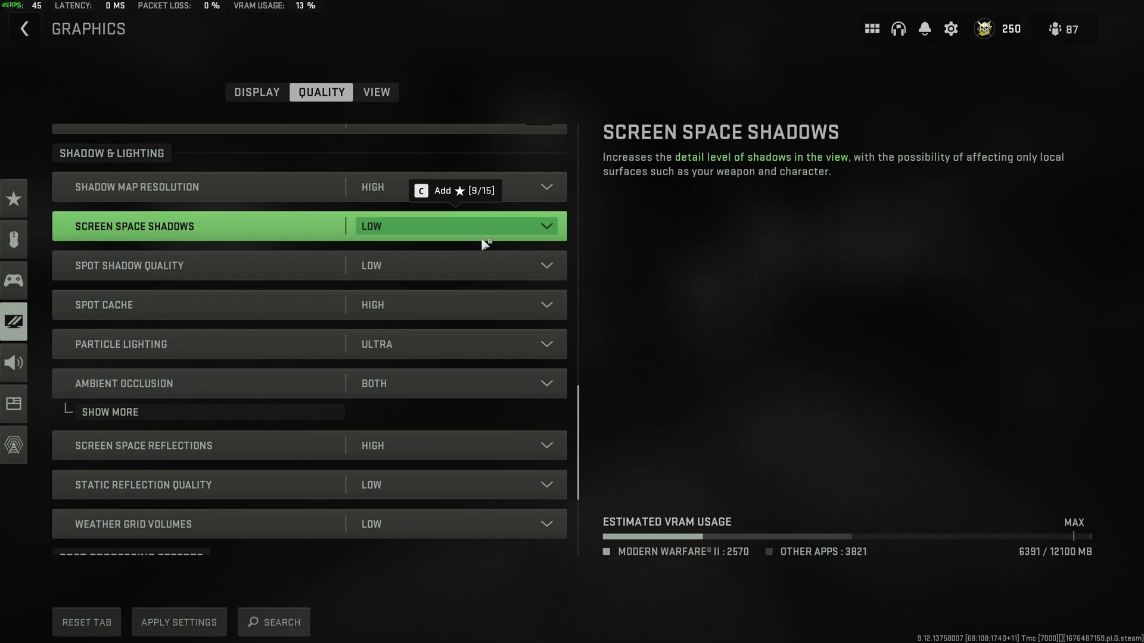
Step: Check the available choices for Spot Shadow Quality and Spot Cache, keeping their current selections
left_click(492, 276)
left_click(492, 278)
left_click(481, 297)
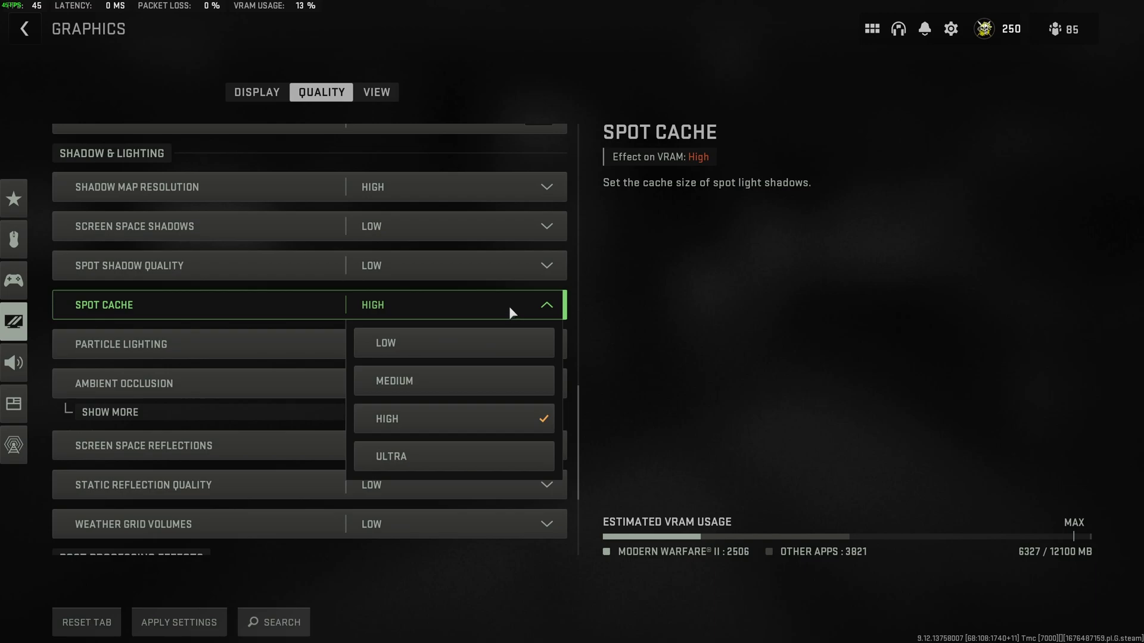
left_click(474, 313)
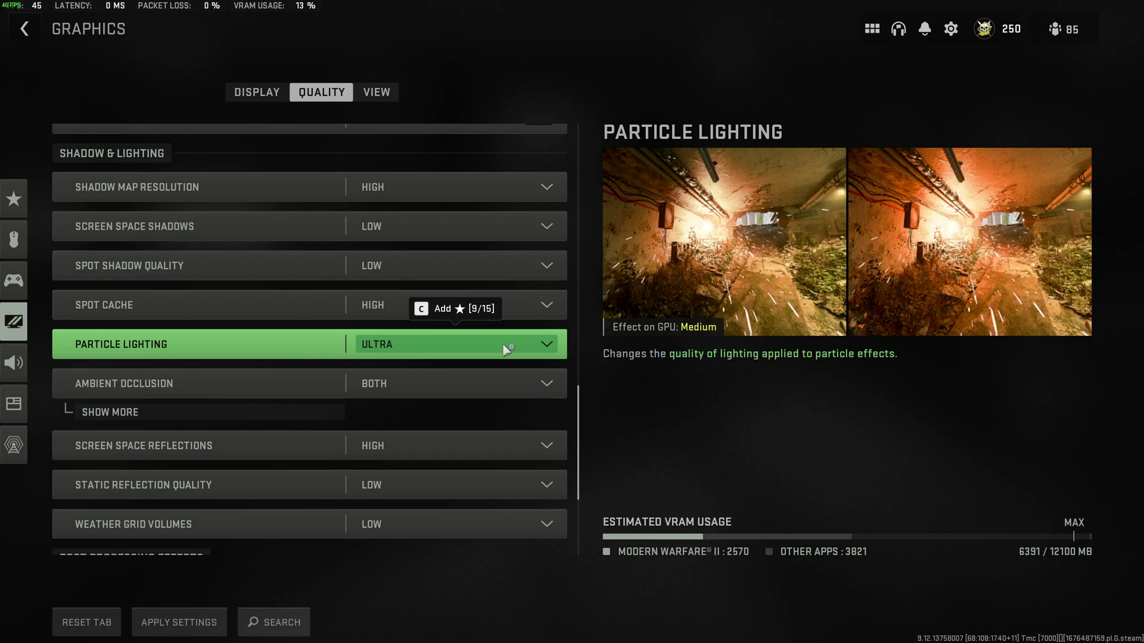
Step: Set Particle Lighting to Normal and Ambient Occlusion to Off under Shadow & Lighting
left_click(504, 345)
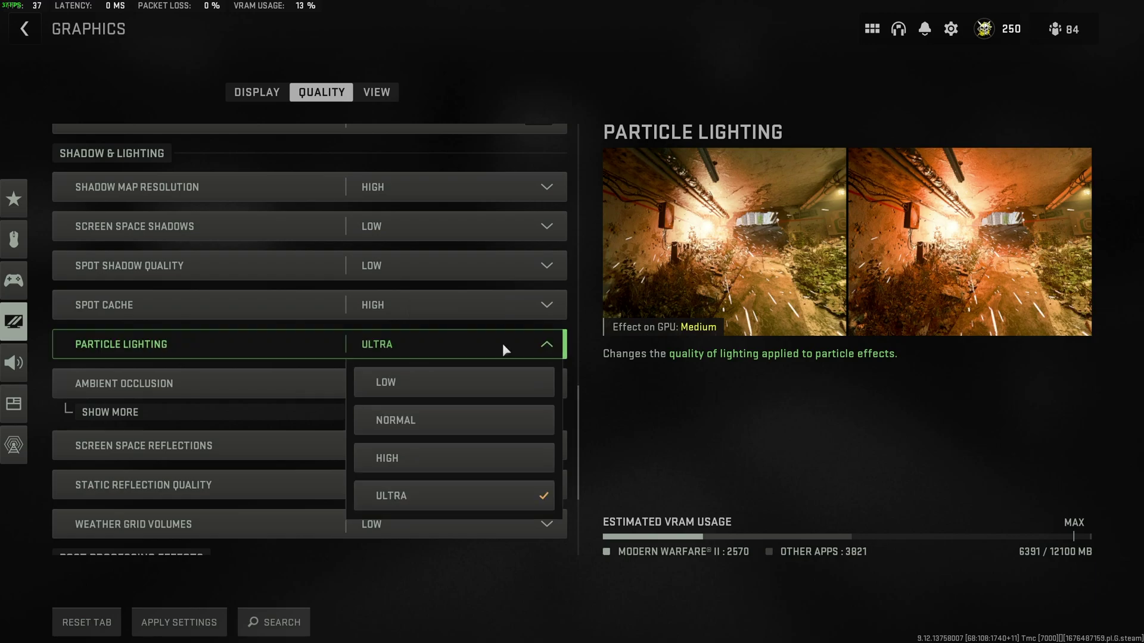
left_click(482, 418)
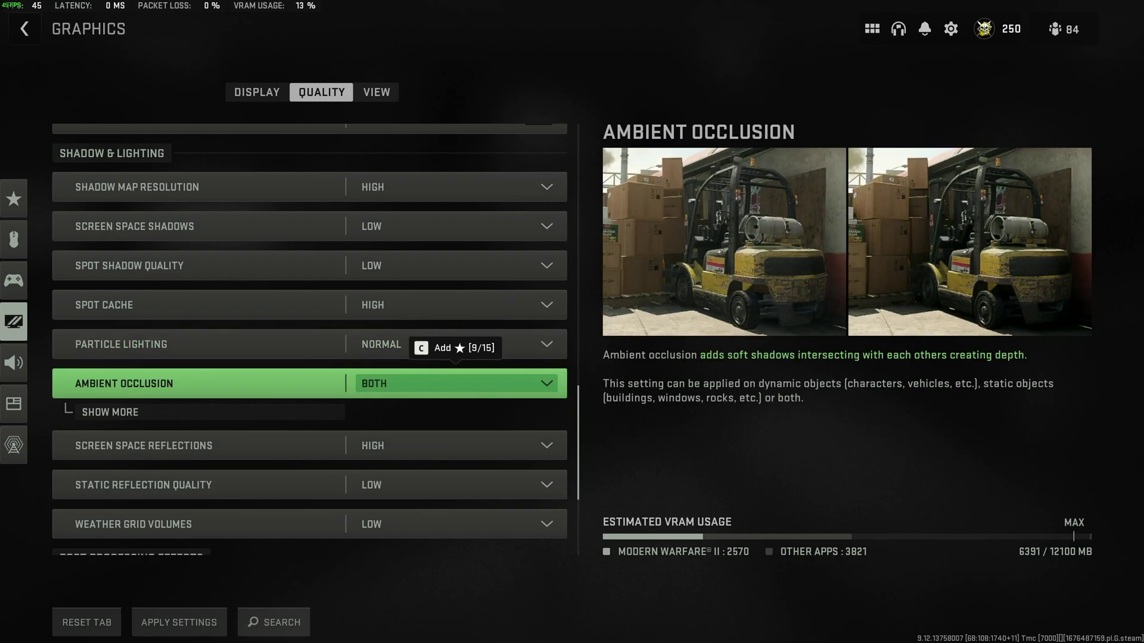
left_click(473, 386)
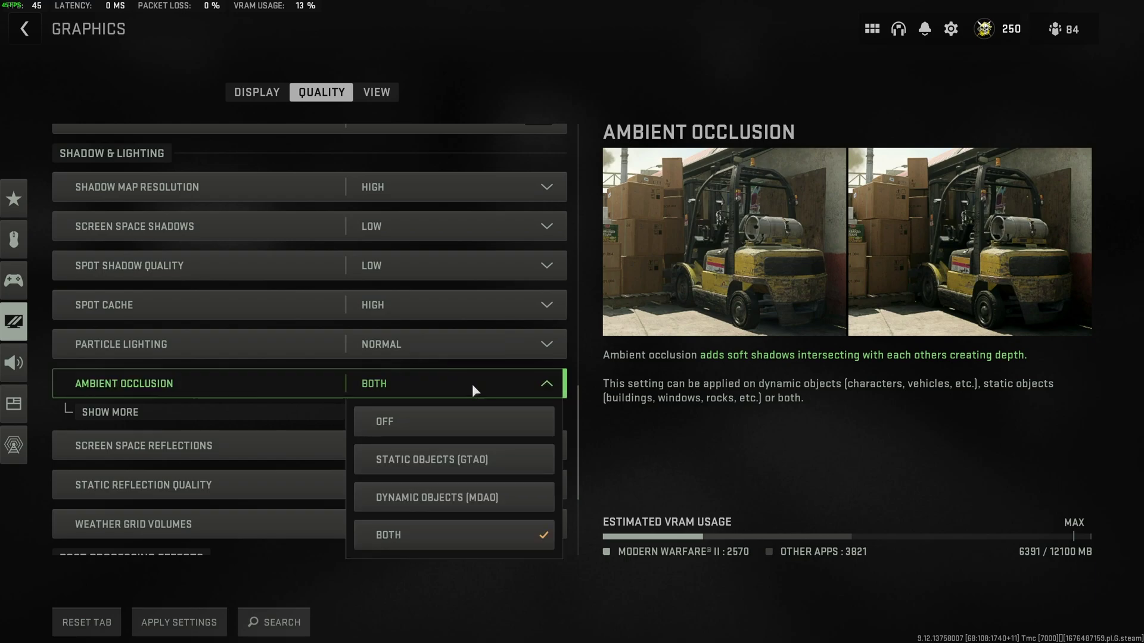
left_click(477, 417)
left_click(469, 397)
left_click(473, 458)
left_click(462, 390)
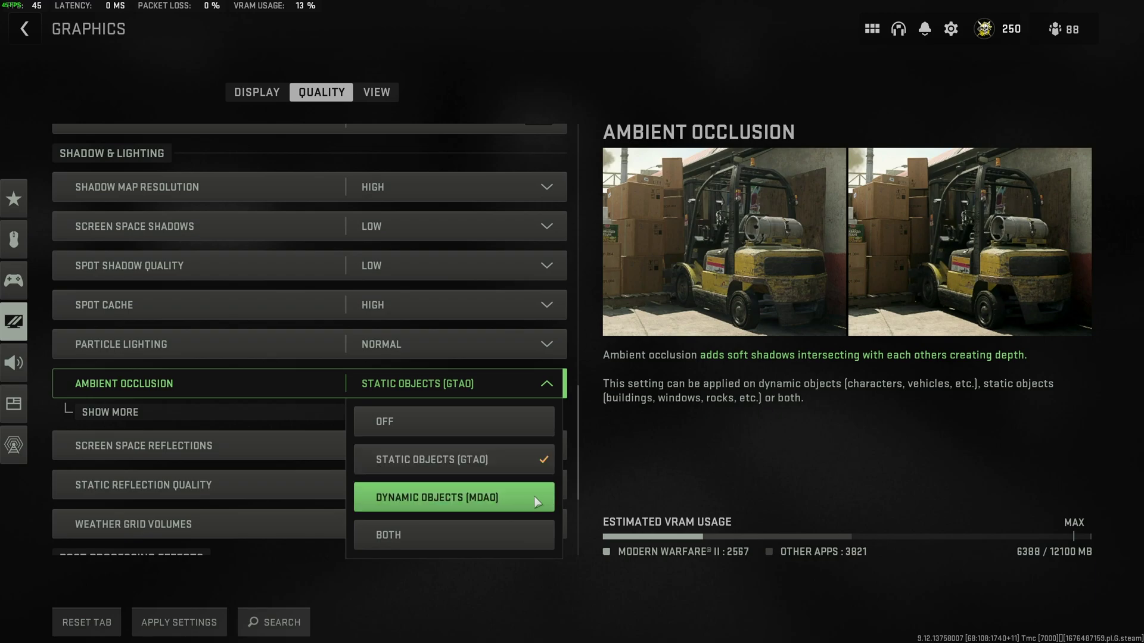
left_click(530, 421)
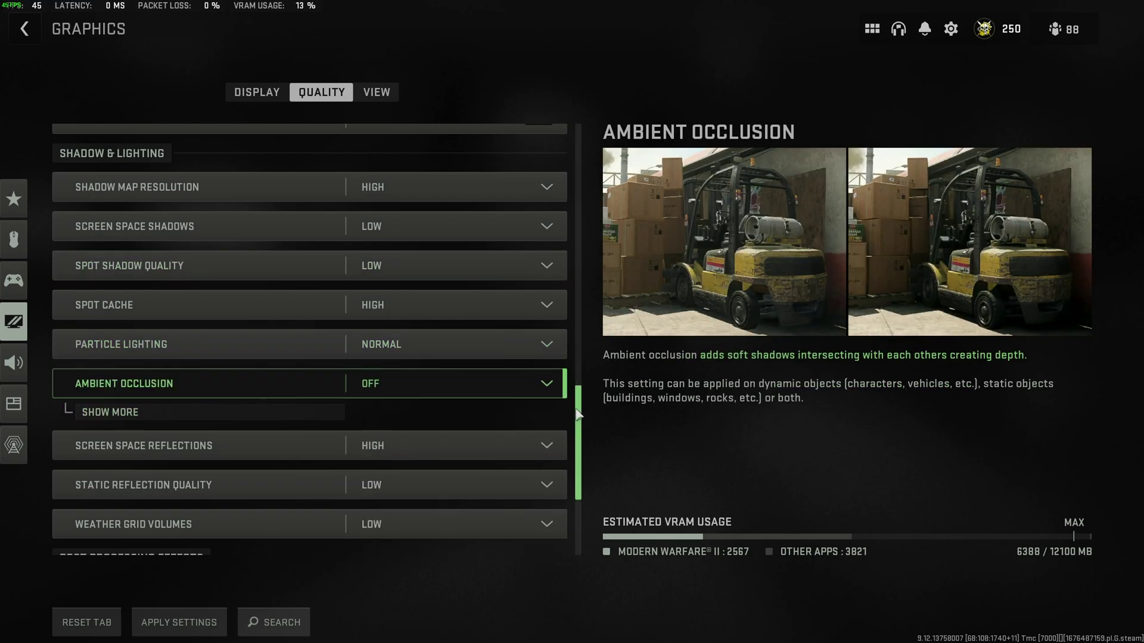
Step: Set Screen Space Reflections to Normal
scroll(578, 414, "down", 3)
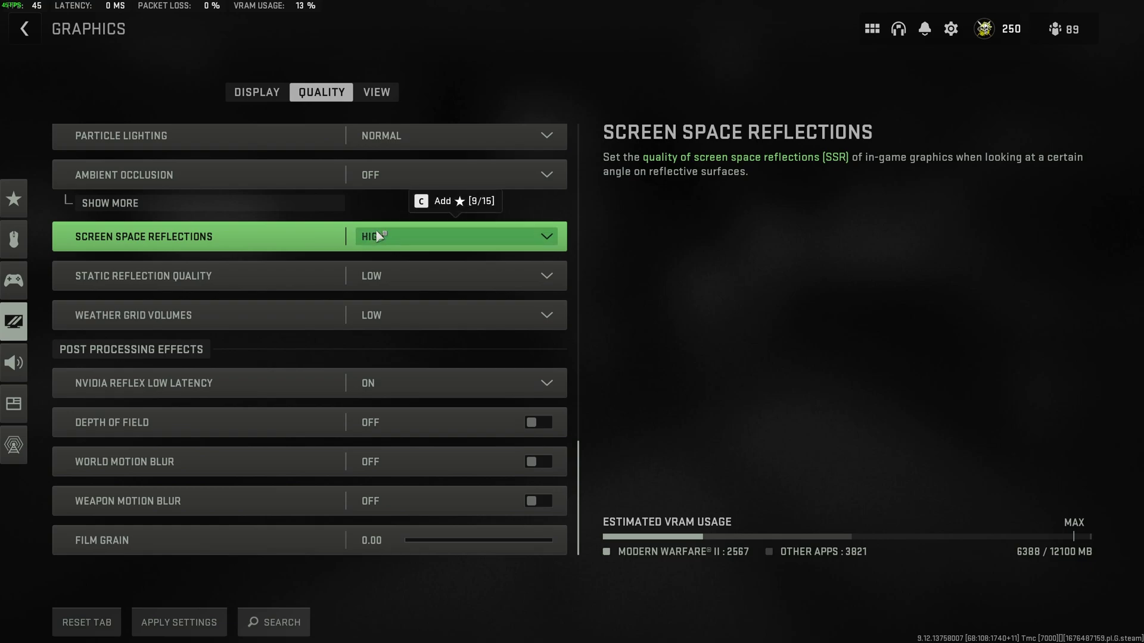
left_click(389, 234)
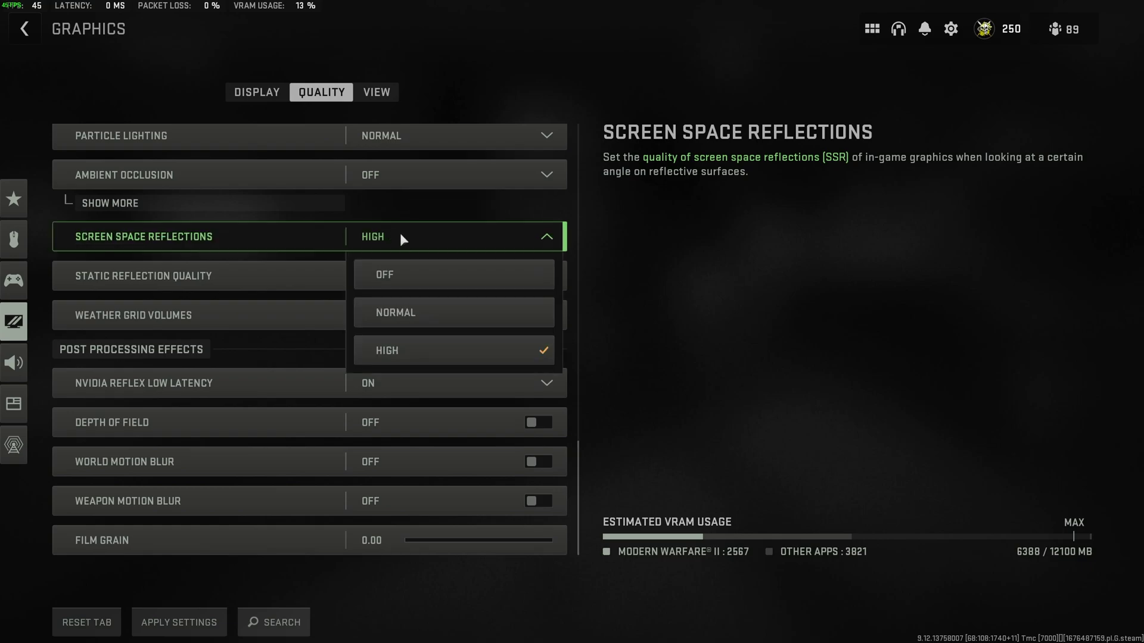
left_click(417, 311)
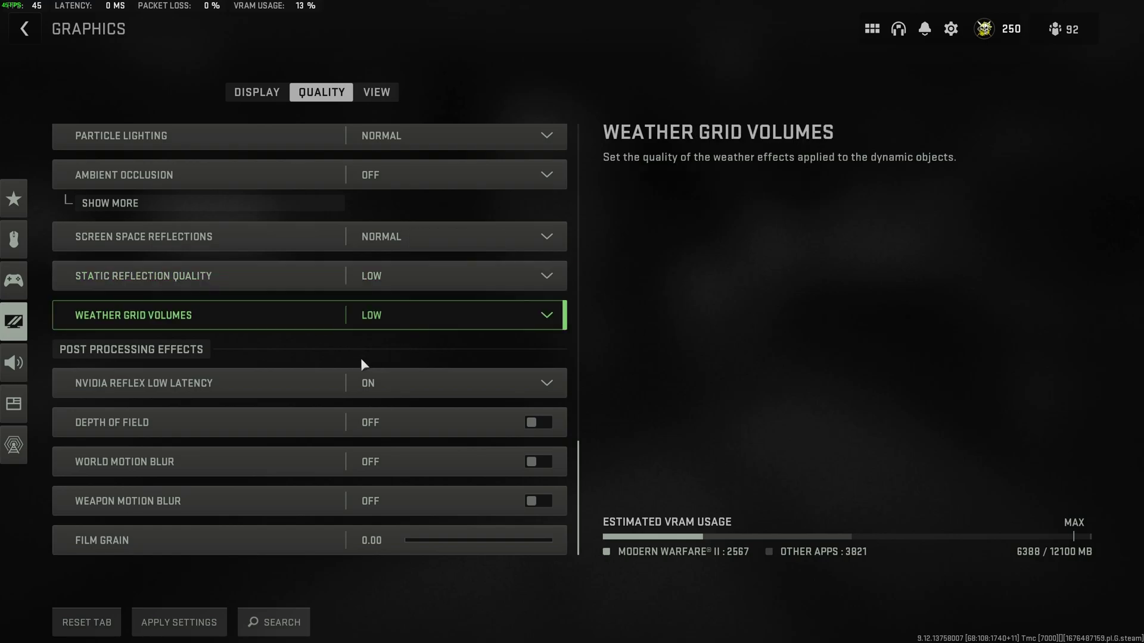
Step: Check the NVIDIA Reflex Low Latency choices, keeping it On, and apply the changed graphics settings
left_click(402, 381)
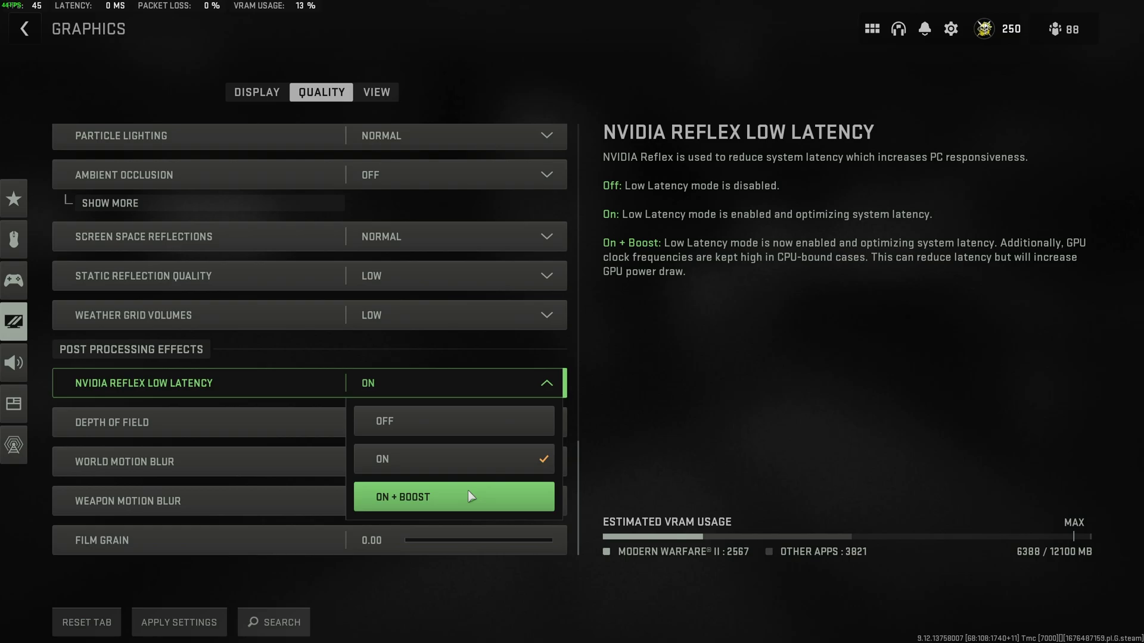
left_click(465, 381)
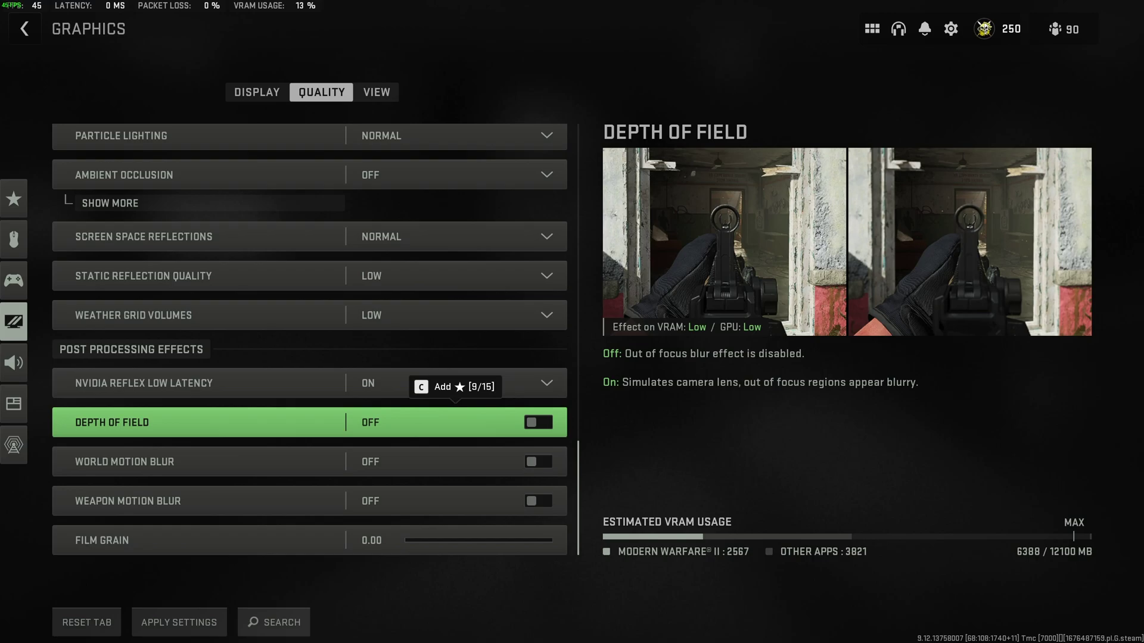
left_click(180, 622)
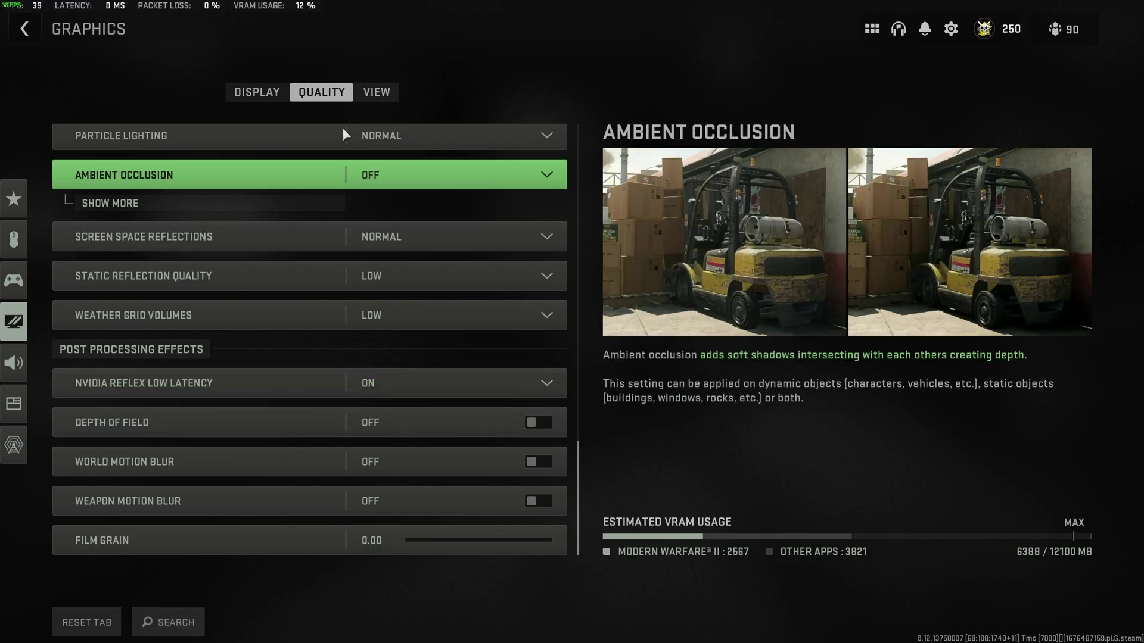
Step: In the View settings, check the ADS and Weapon Field of View choices and set Vehicle Field of View to Wide
left_click(376, 92)
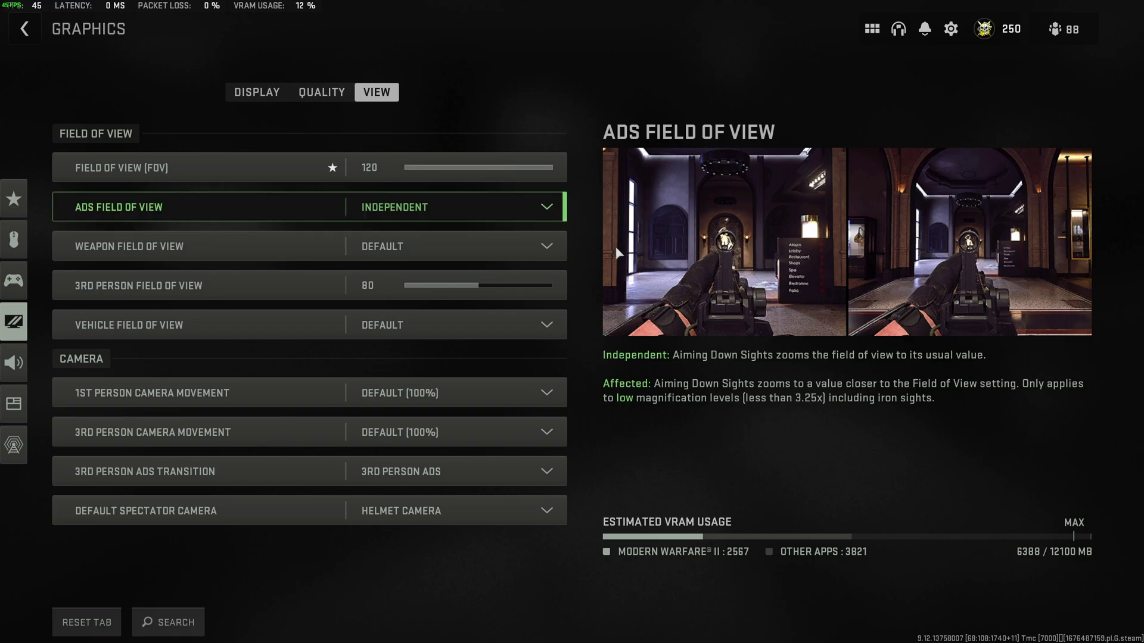
left_click(543, 210)
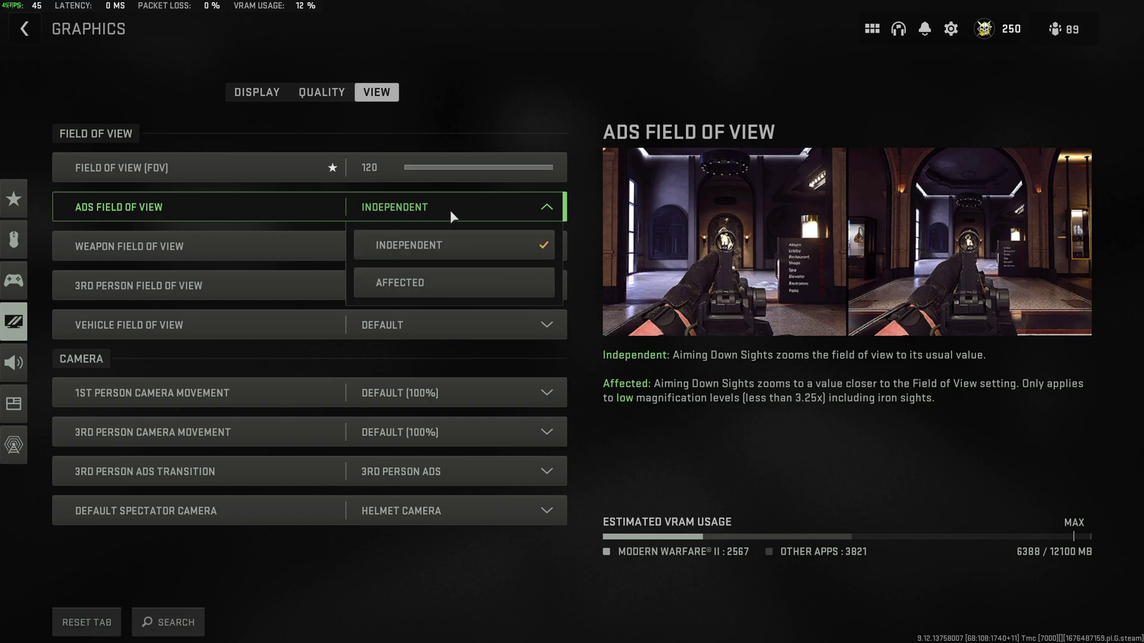
left_click(452, 216)
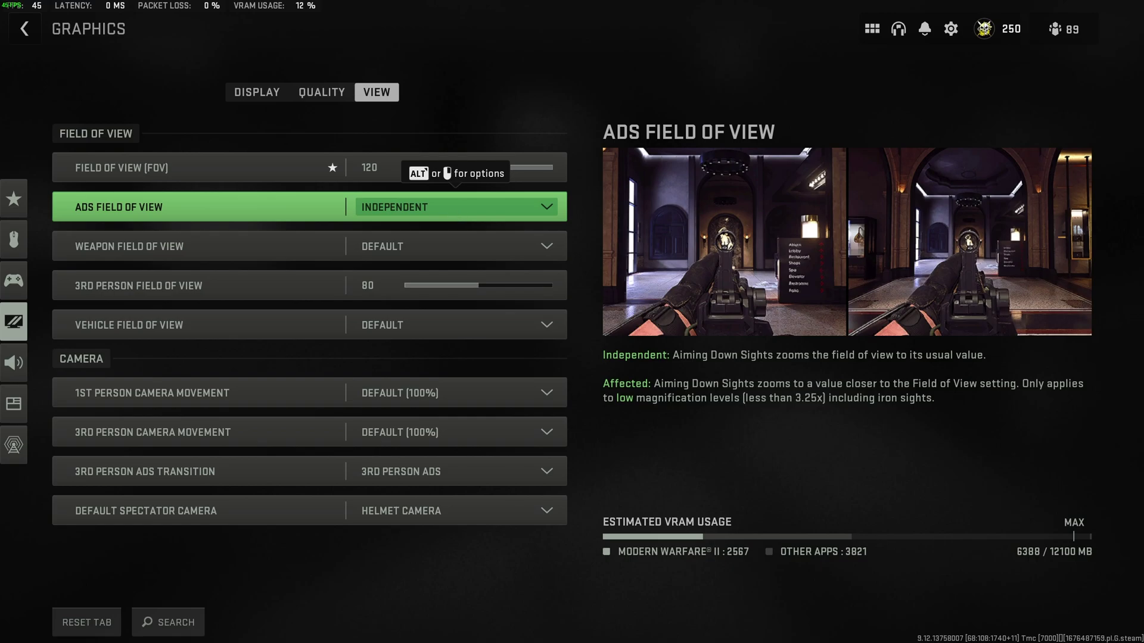
left_click(483, 247)
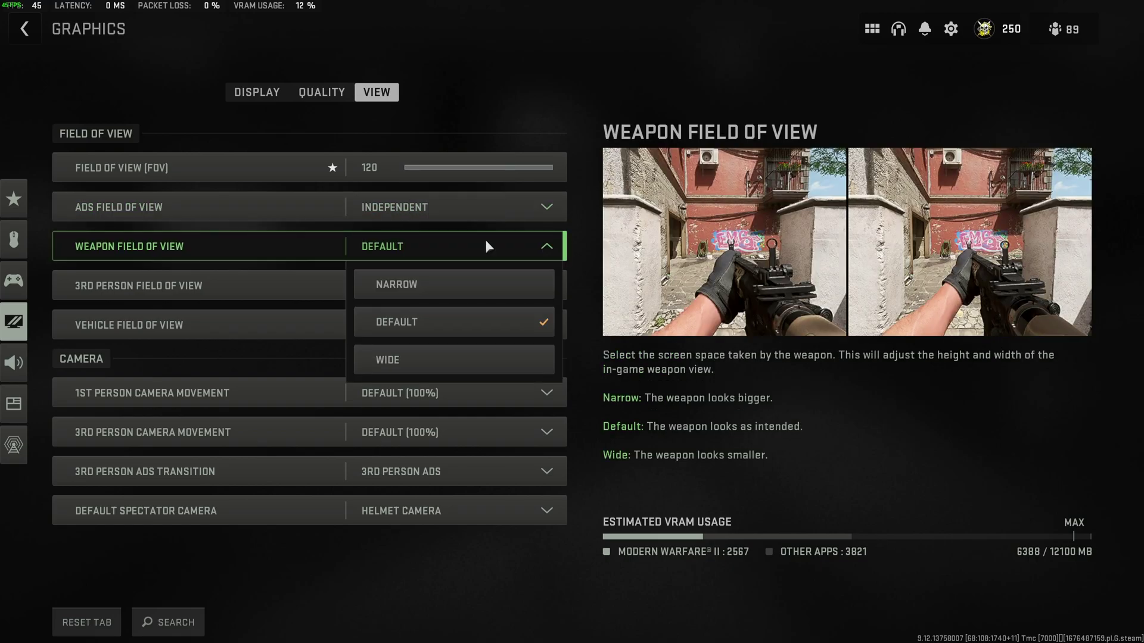
left_click(487, 245)
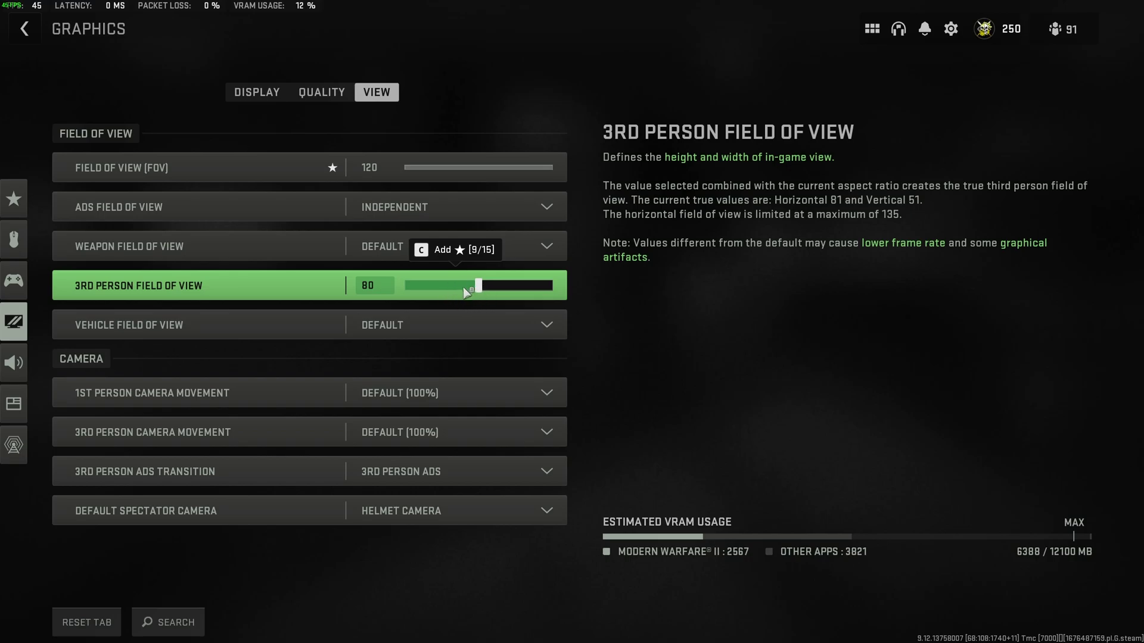
left_click(469, 324)
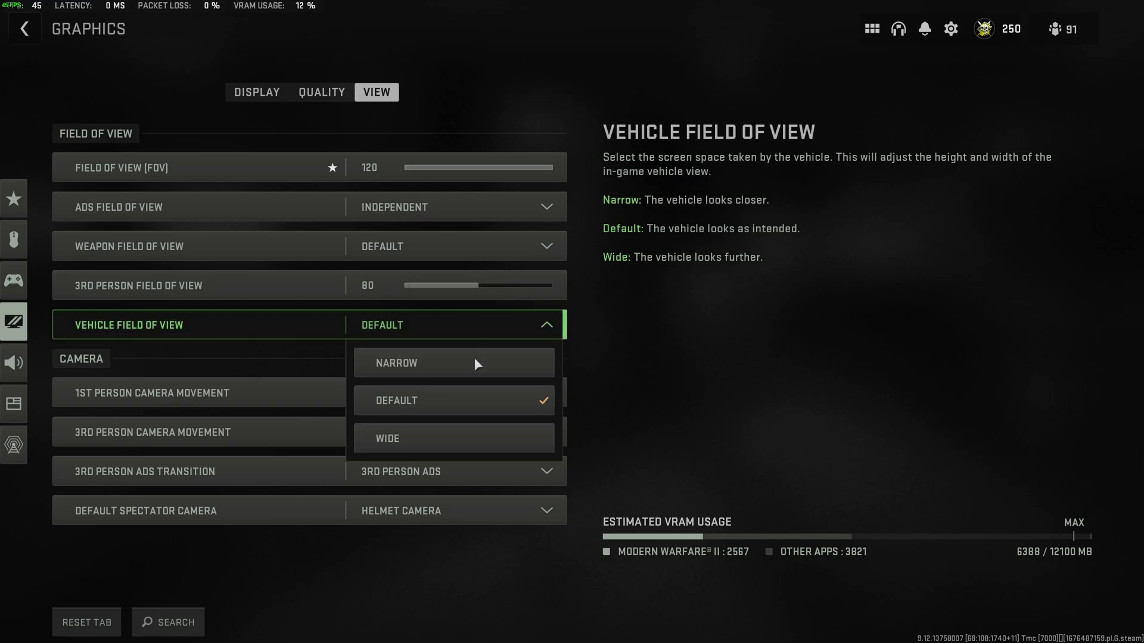
left_click(452, 438)
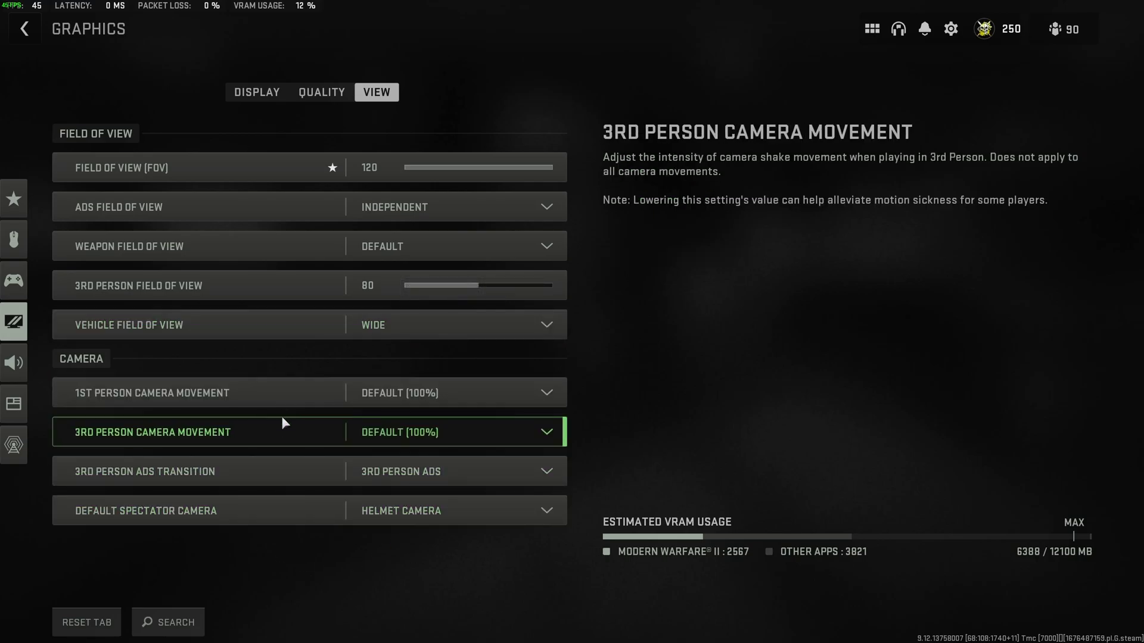
Step: Review the mouse settings under Keyboard & Mouse, including the expanded Mouse Calibration options
left_click(20, 235)
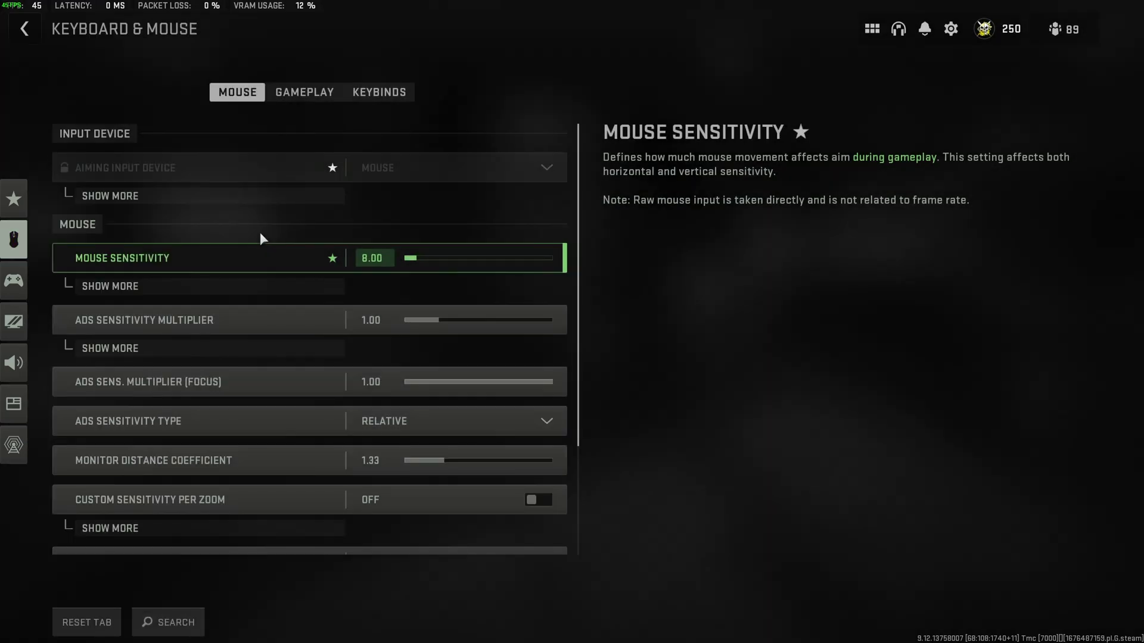
scroll(260, 235, "down", 3)
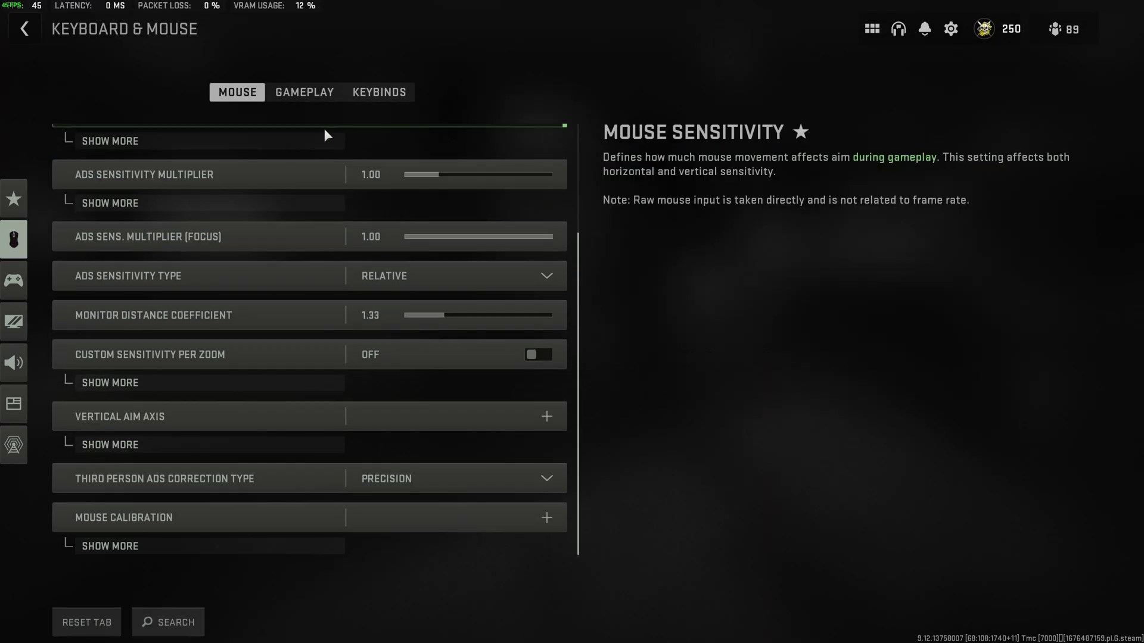
left_click(268, 519)
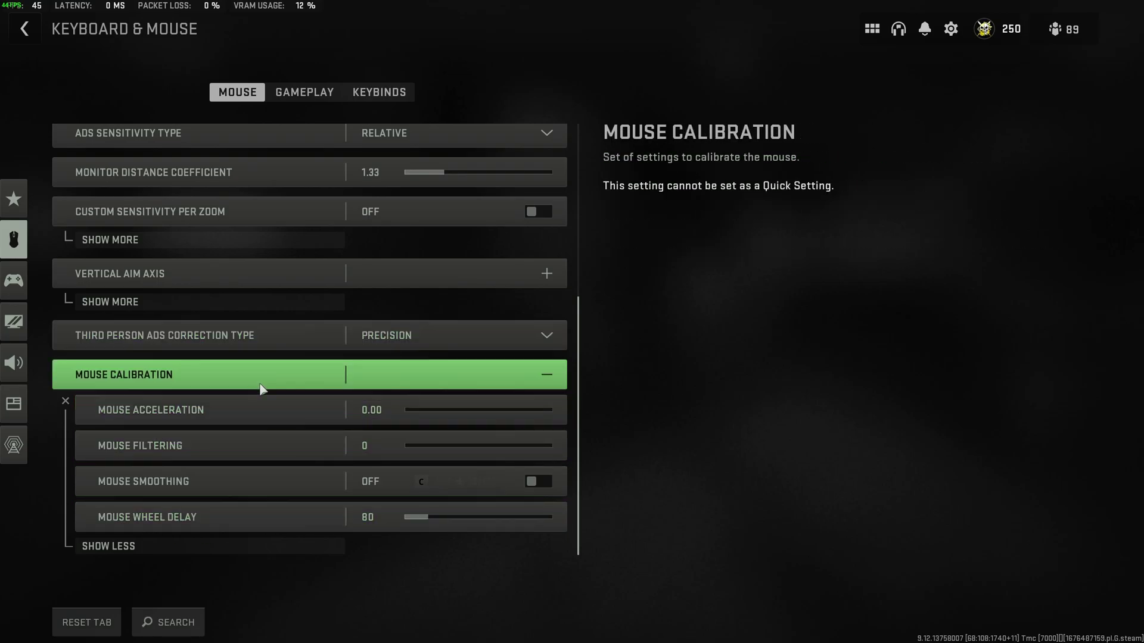
scroll(259, 378, "up", 5)
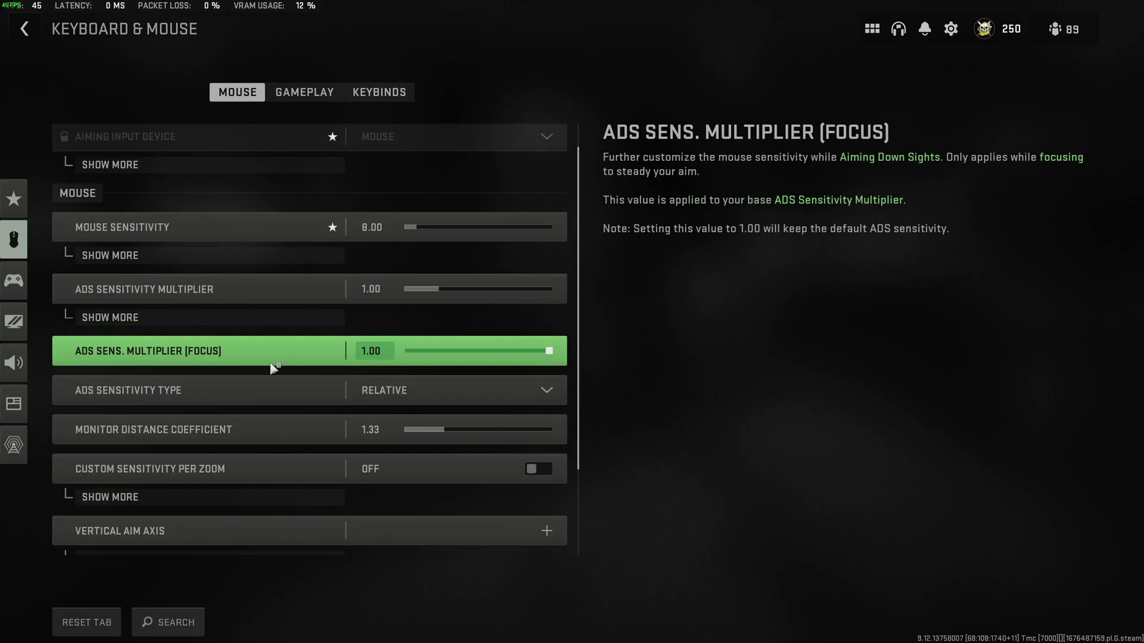
scroll(268, 361, "up", 1)
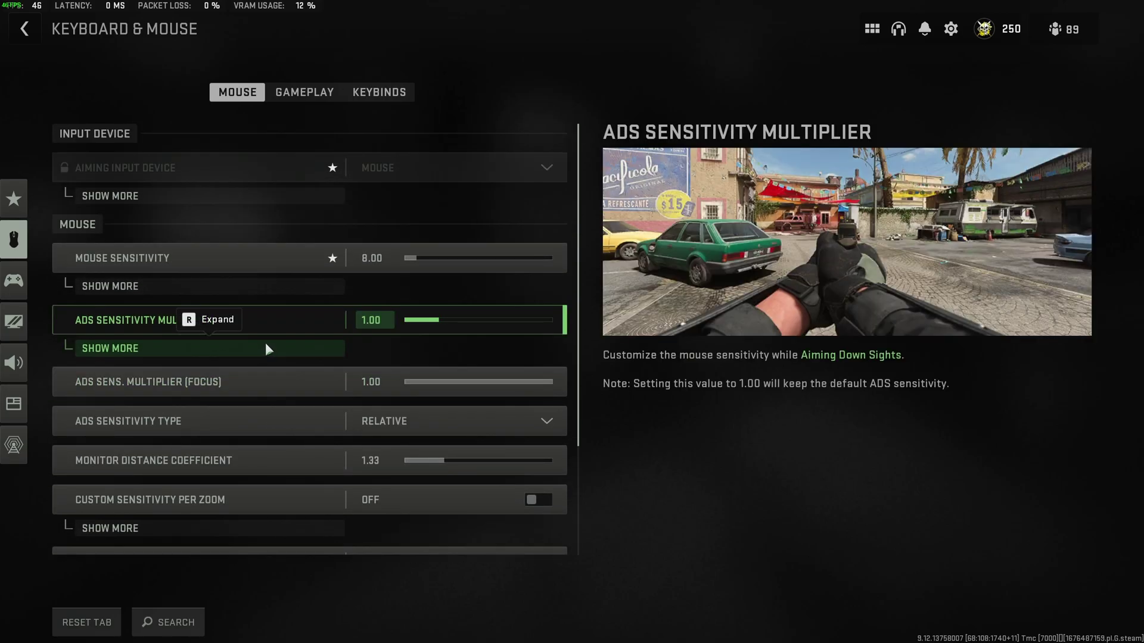
Step: Set Audio Mix to PC in the Audio settings
left_click(13, 362)
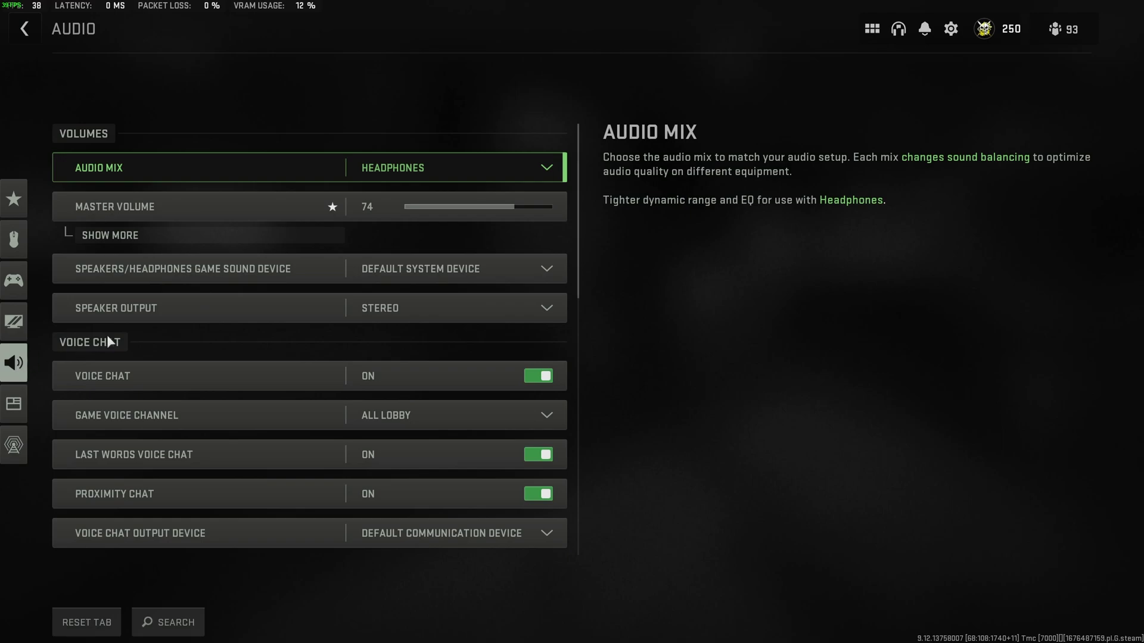
left_click(380, 170)
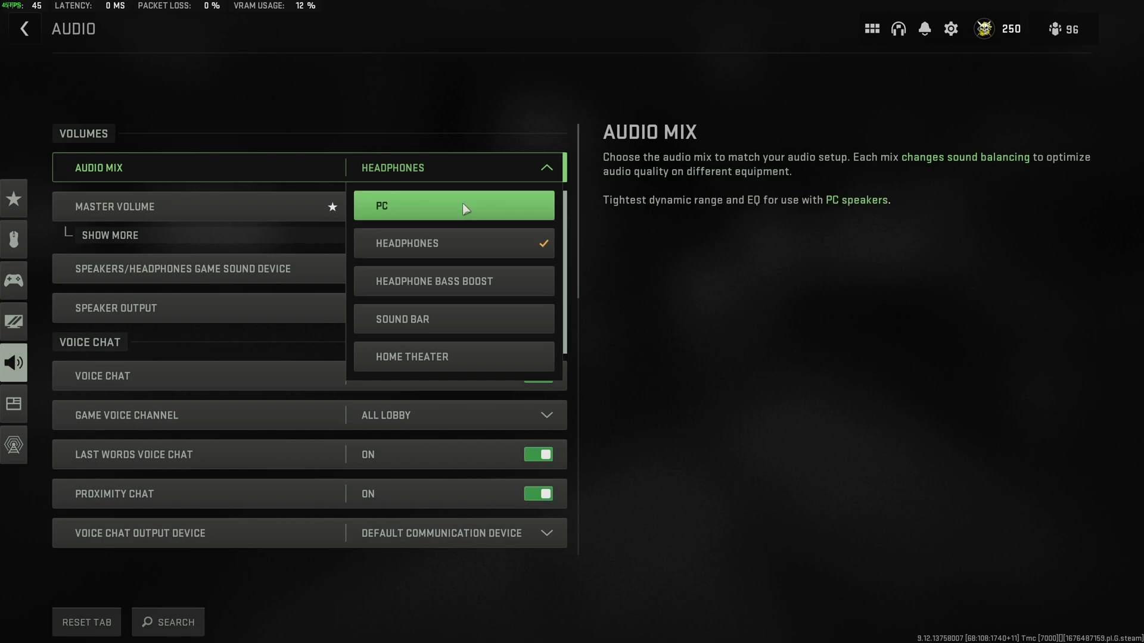
left_click(432, 205)
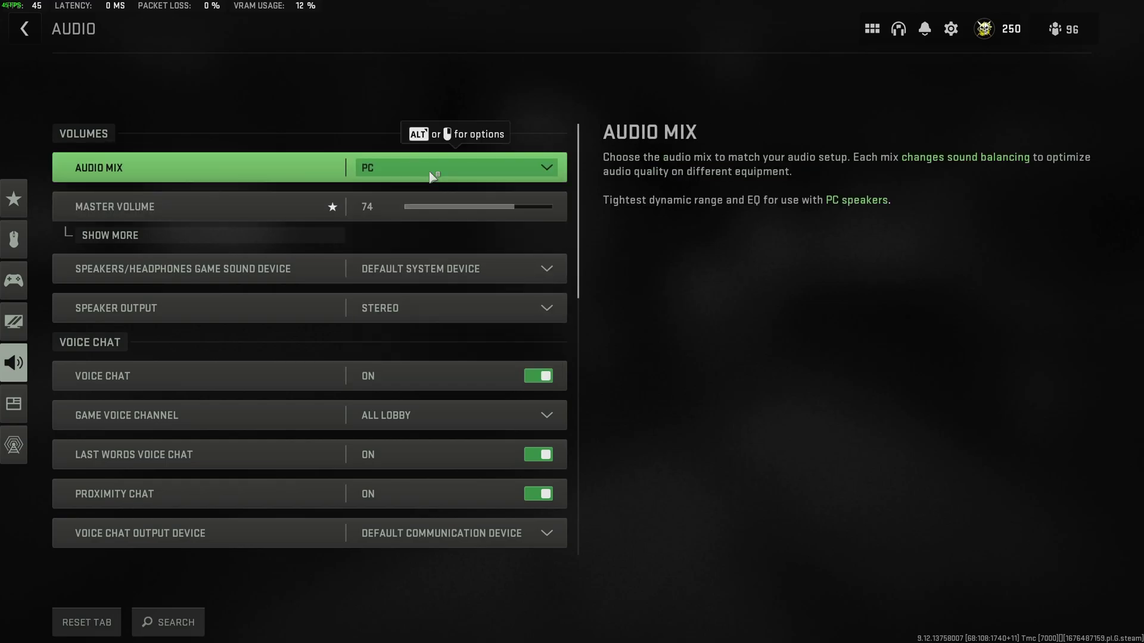
Step: Review the voice chat, microphone and accessibility audio settings, and return to the multiplayer main menu
scroll(205, 243, "down", 2)
scroll(323, 344, "down", 1)
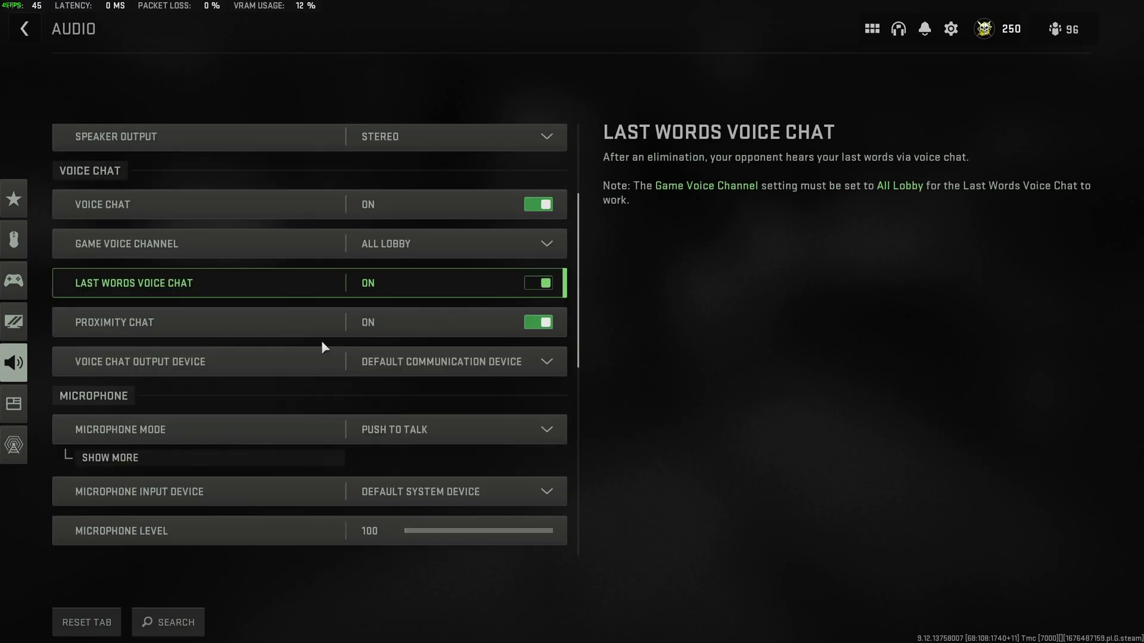
scroll(321, 341, "down", 1)
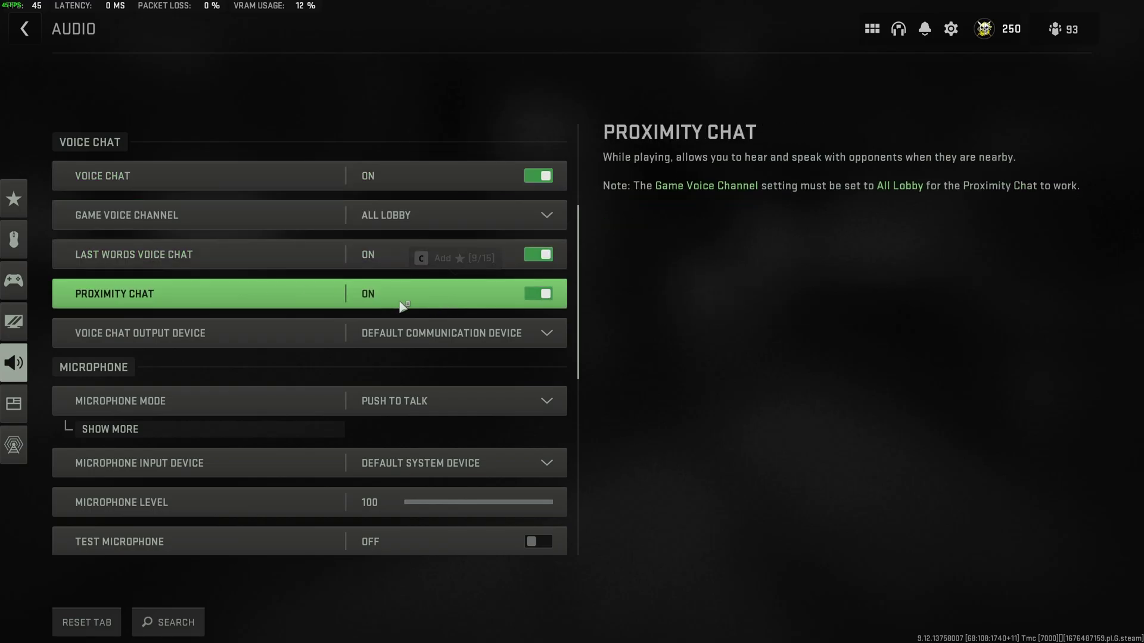
scroll(310, 357, "down", 5)
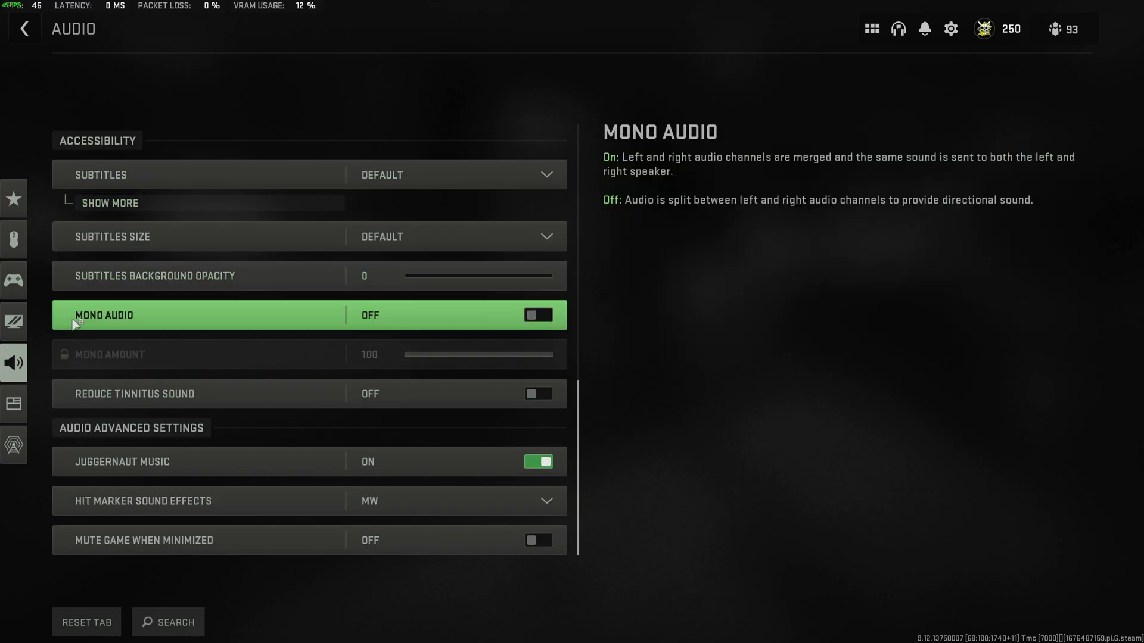
key("Escape")
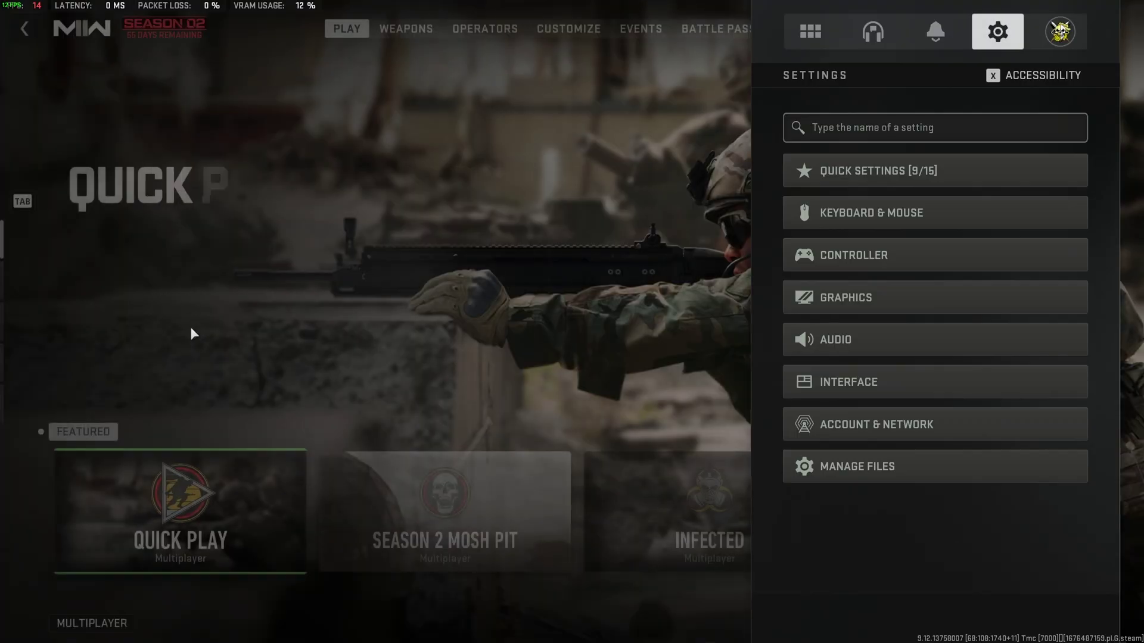
key("Escape")
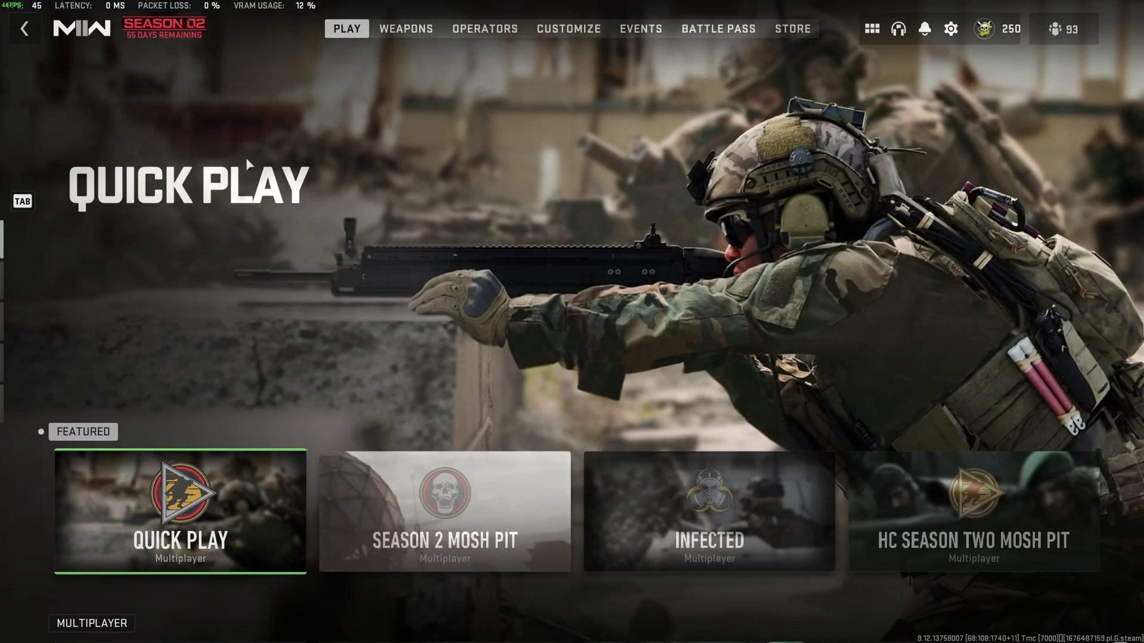